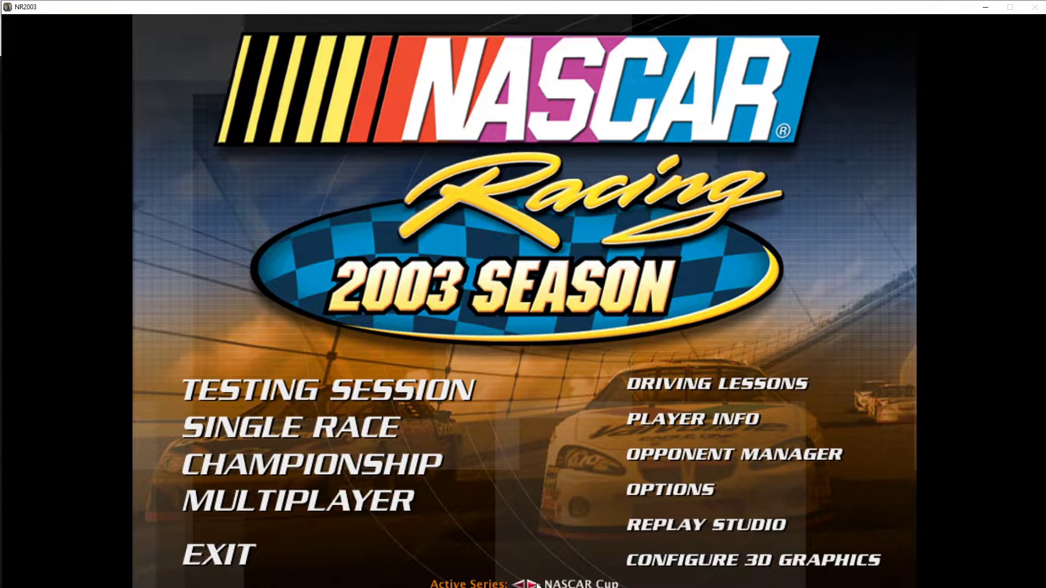
Cycle the active series through the installed mods, past CWS 2015, and back to NASCAR Cup.
{"action": "left_click", "coordinate": [519, 585]}
{"action": "left_click", "coordinate": [519, 584]}
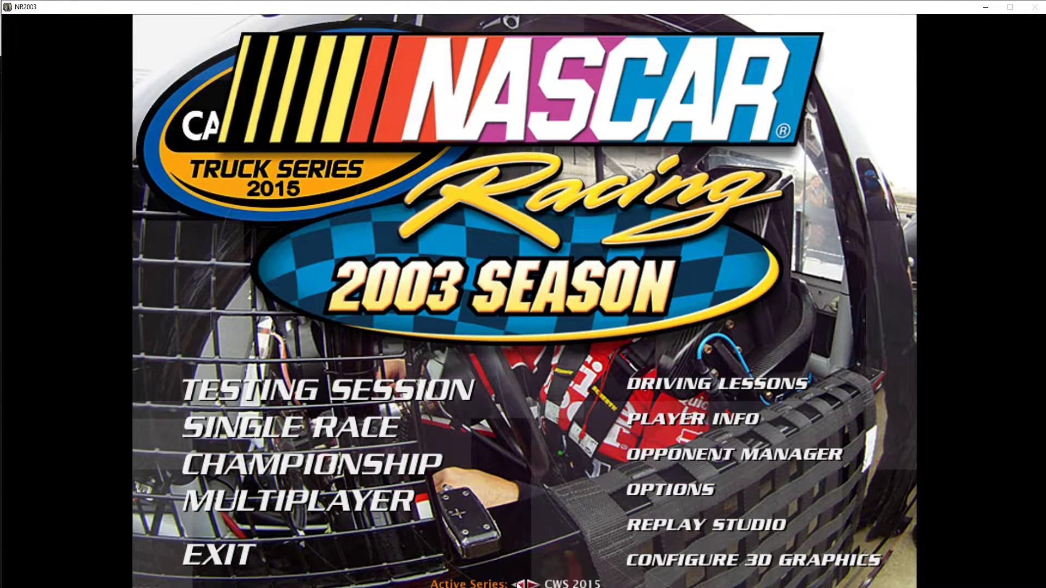
{"action": "left_click", "coordinate": [521, 585]}
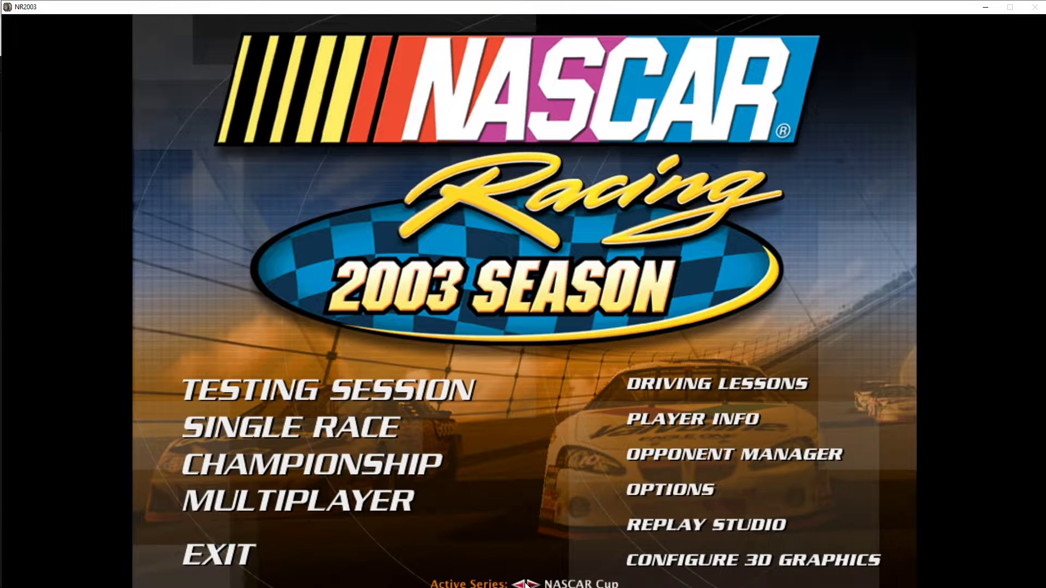
{"action": "left_click", "coordinate": [526, 586]}
{"action": "left_click", "coordinate": [526, 585]}
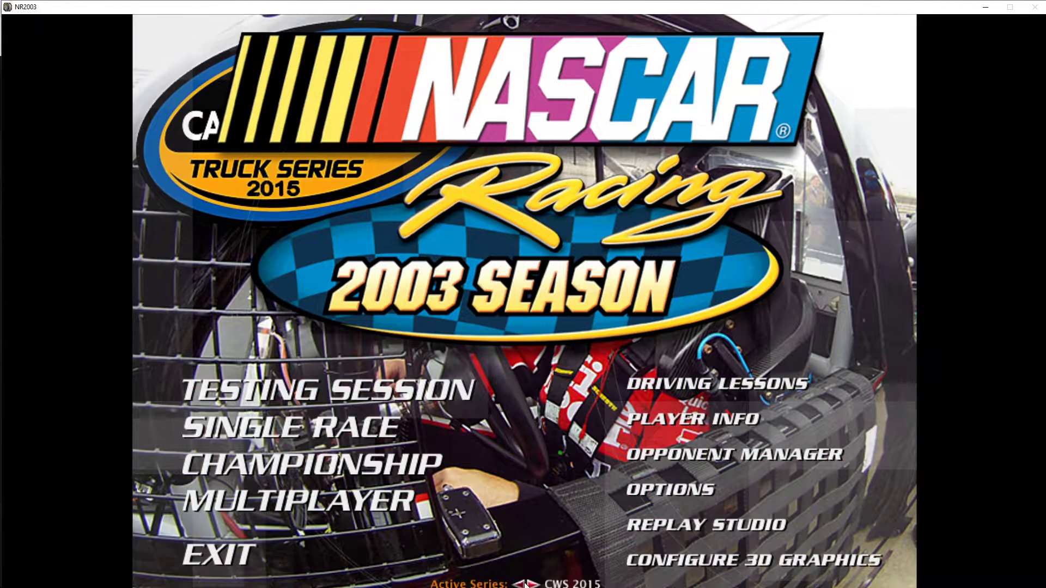
{"action": "left_click", "coordinate": [526, 584]}
{"action": "left_click", "coordinate": [526, 584]}
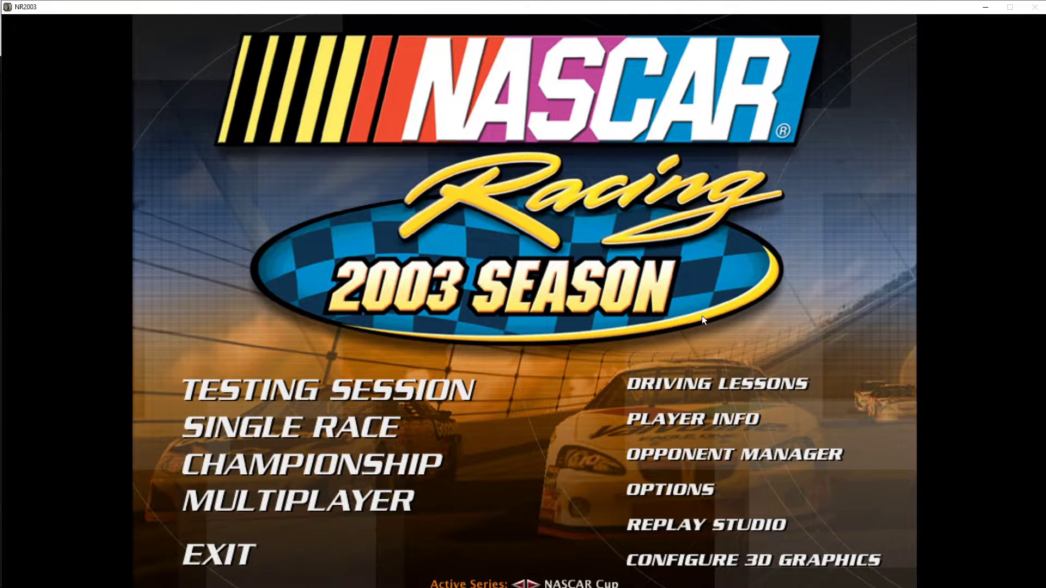
{"action": "key", "text": "alt+Tab"}
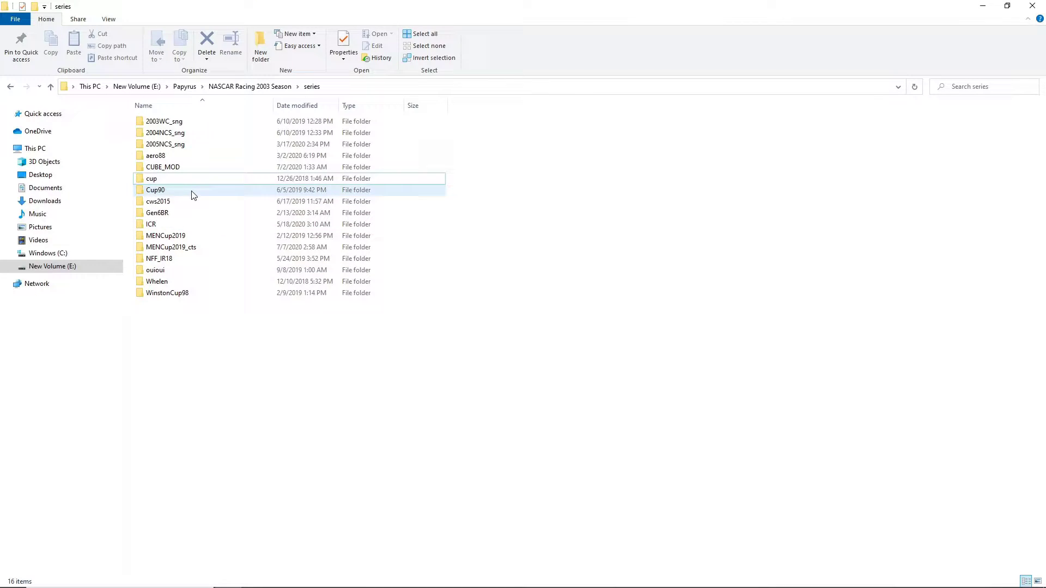
Select the Cup90 folder, then make Cup 1990 v1.0 and then CWS 2015 the active series.
{"action": "left_click", "coordinate": [192, 195]}
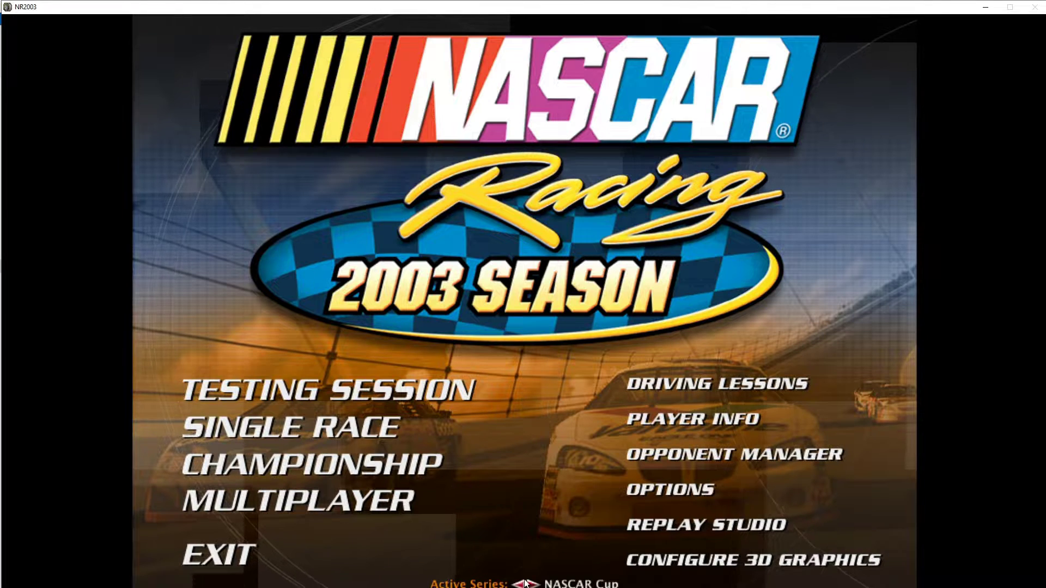
{"action": "left_click", "coordinate": [527, 583]}
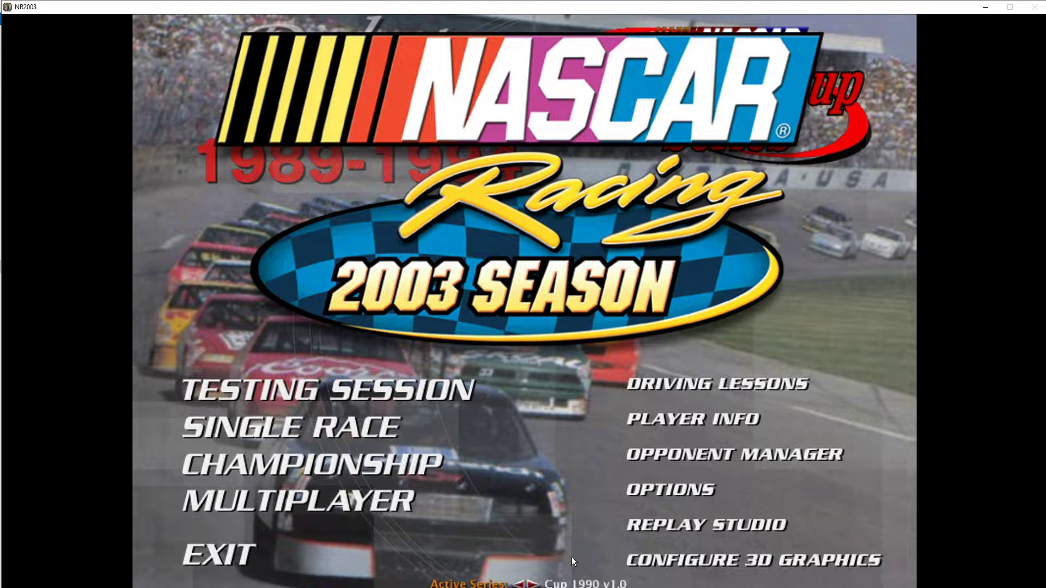
{"action": "left_click", "coordinate": [532, 583]}
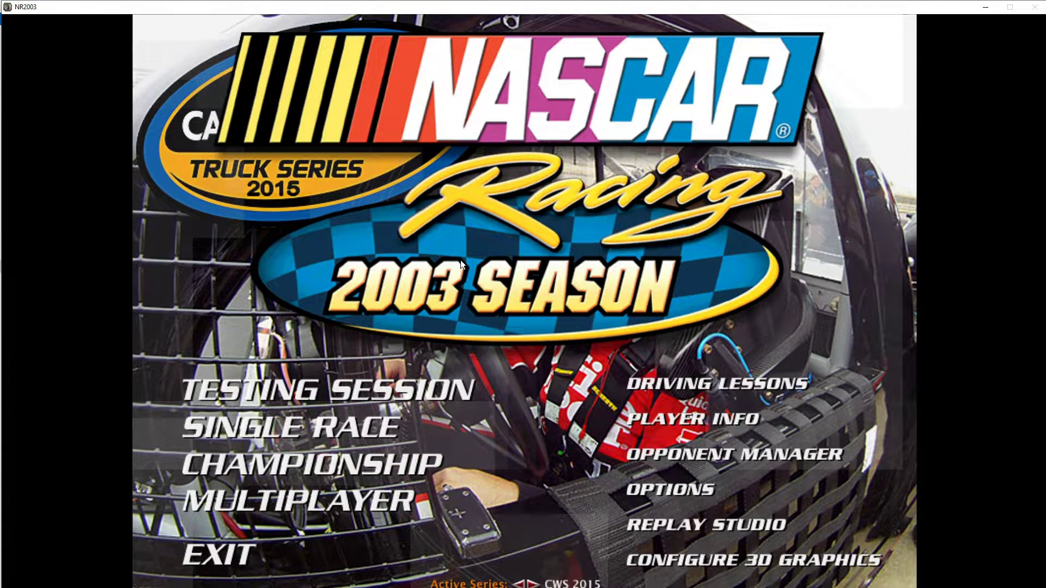
{"action": "key", "text": "alt+Tab"}
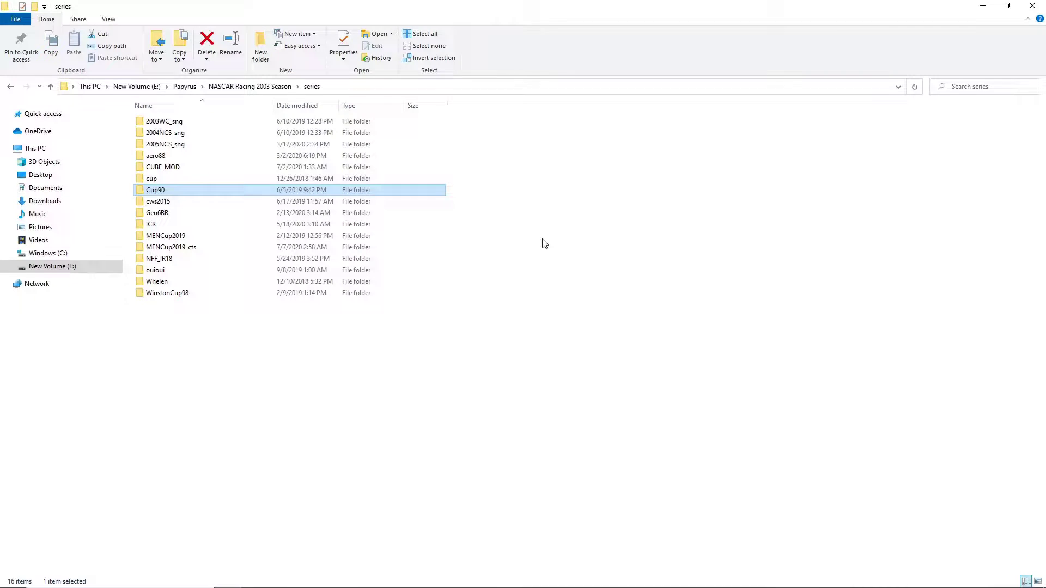
Fetch the SNG 2005 Nextel Cup Mod and find the 2005NCS_sng archive in Downloads.
{"action": "key", "text": "alt+Tab"}
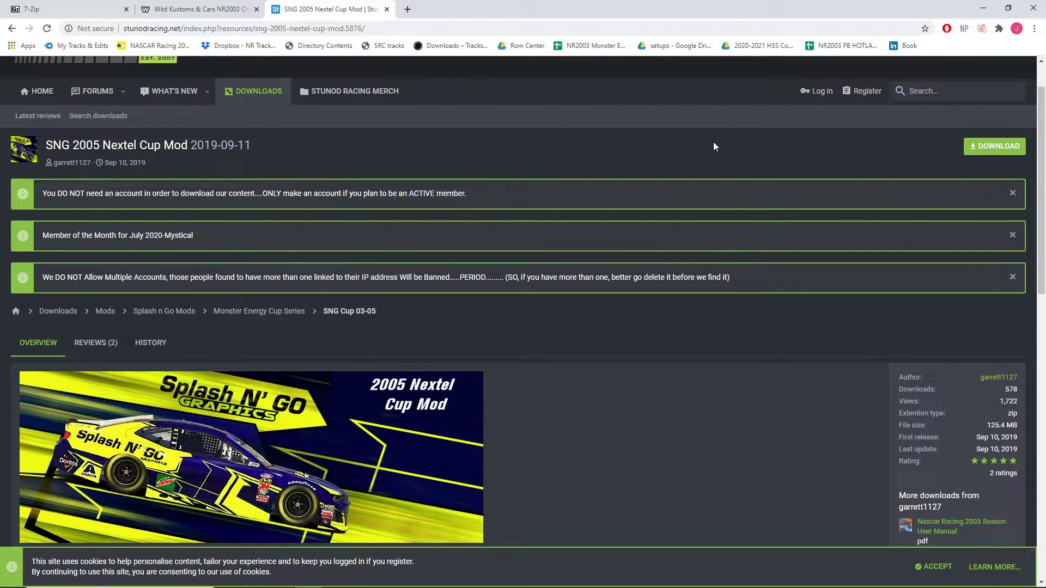
{"action": "key", "text": "alt+Tab"}
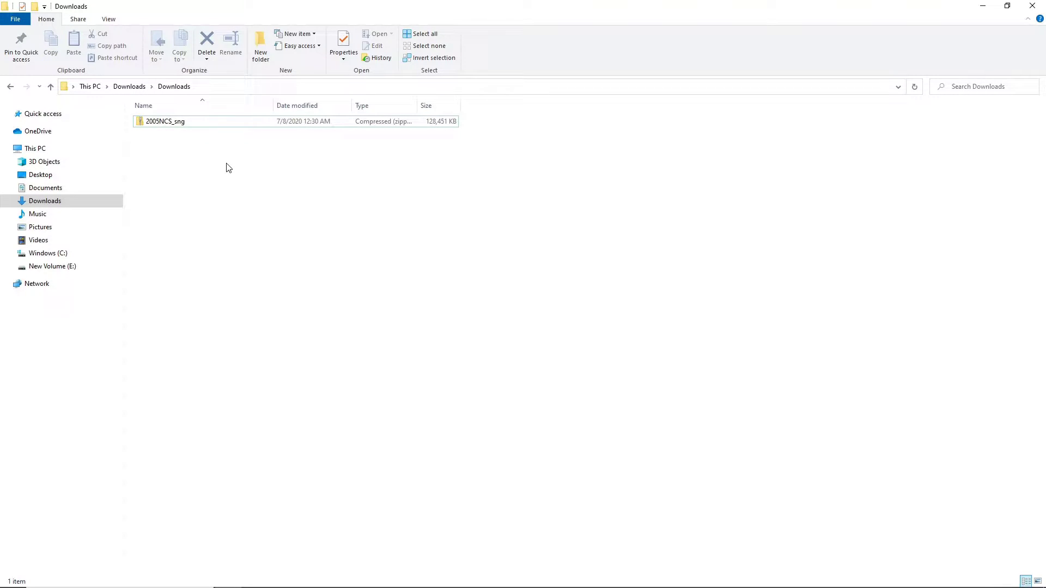
Open the 2005NCS_sng.zip archive in 7-Zip File Manager.
{"action": "left_click", "coordinate": [176, 127]}
{"action": "right_click", "coordinate": [174, 125]}
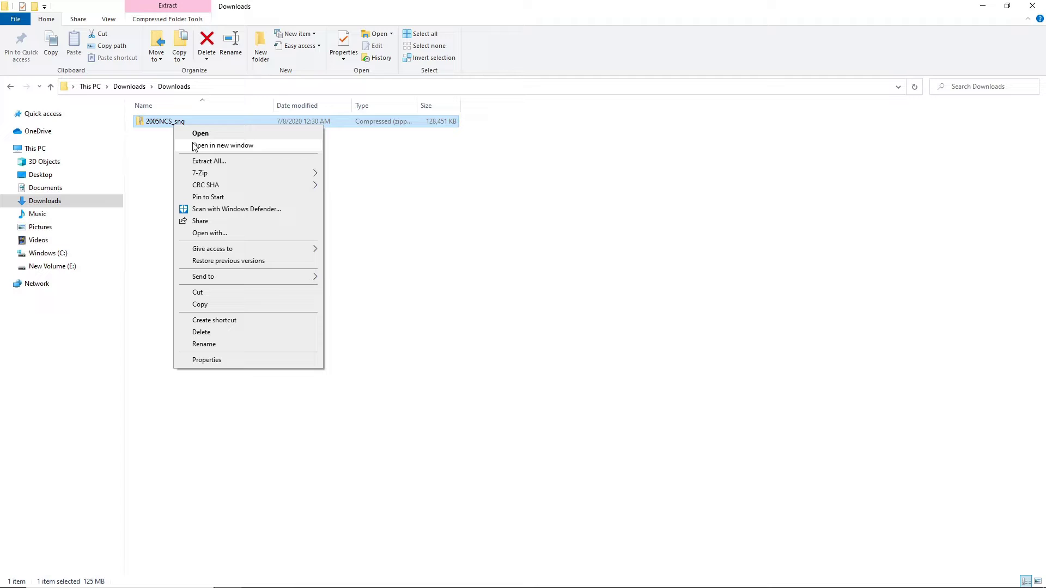
{"action": "mouse_move", "coordinate": [220, 173]}
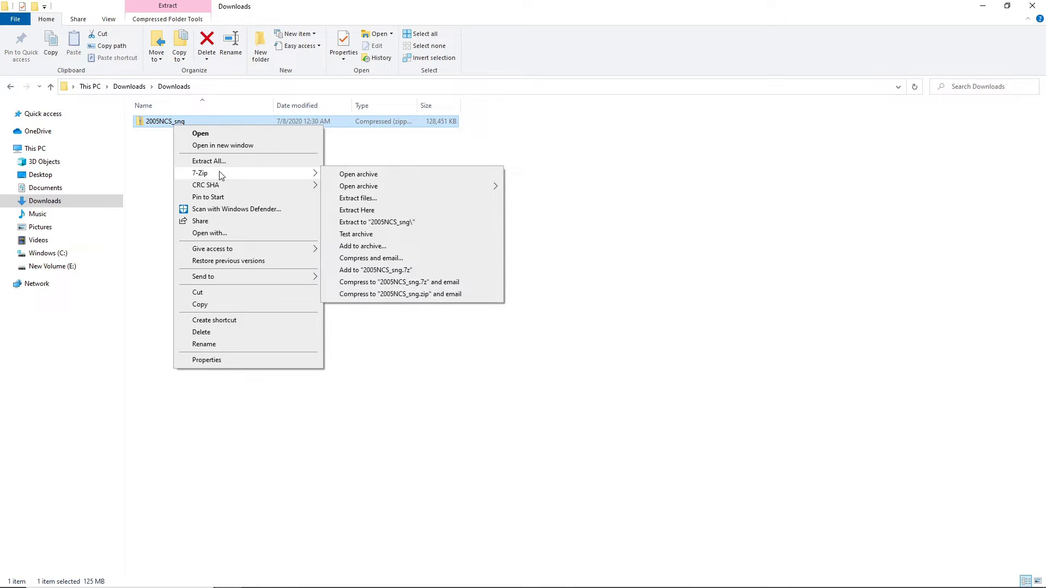
{"action": "left_click", "coordinate": [358, 175]}
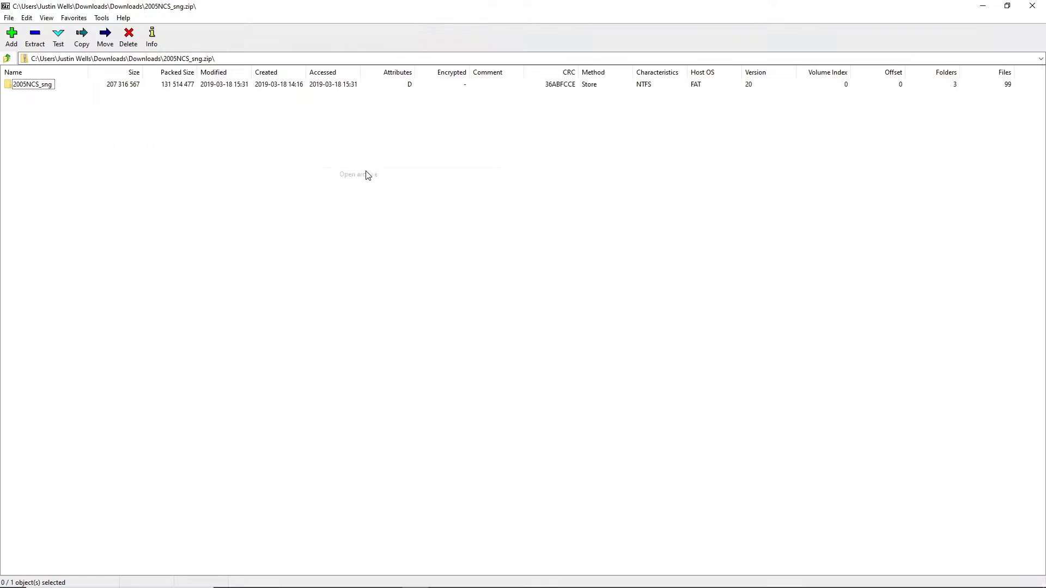
{"action": "double_click", "coordinate": [32, 87]}
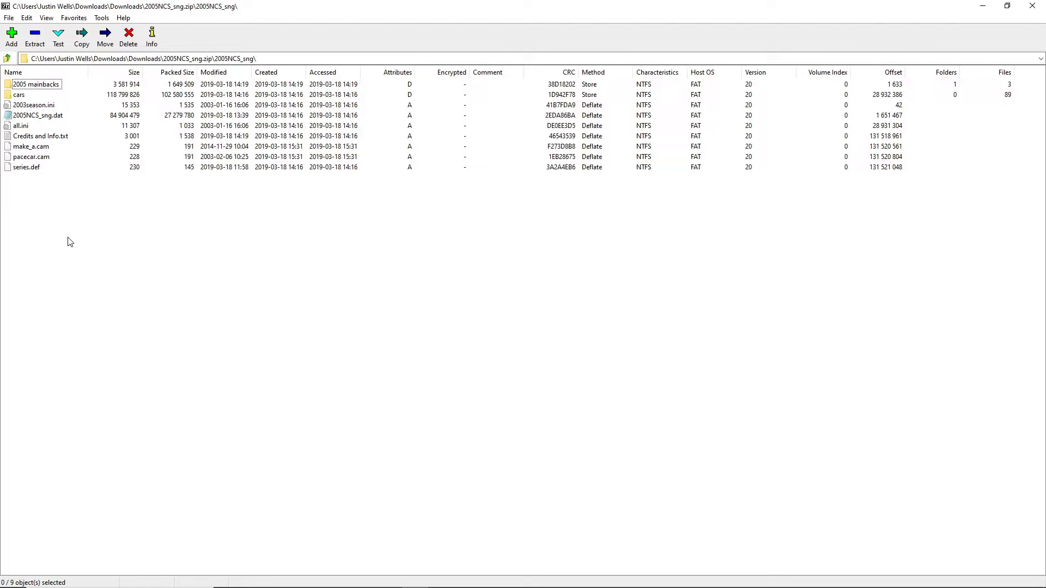
{"action": "double_click", "coordinate": [16, 95]}
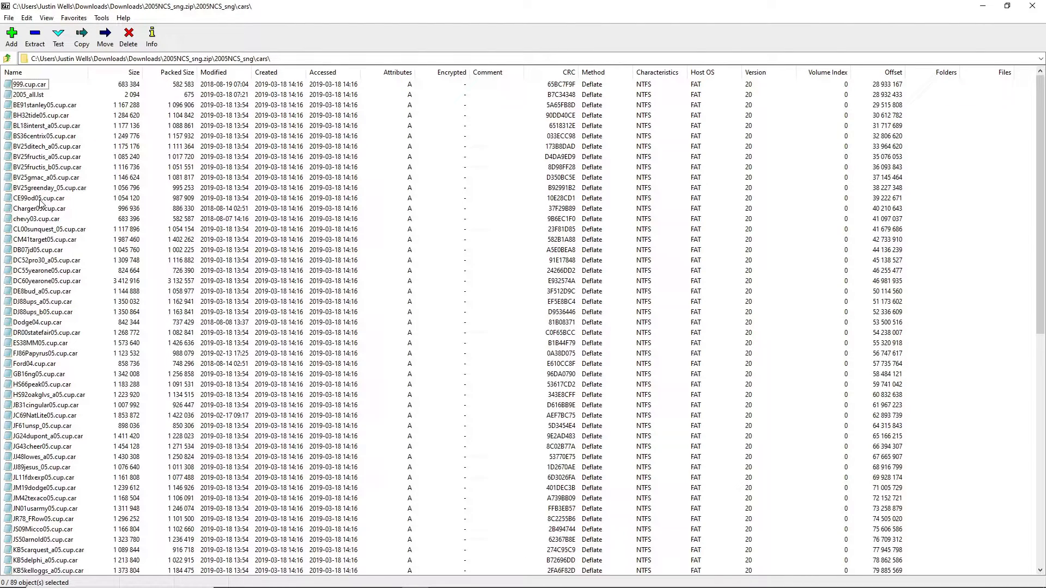
{"action": "scroll", "coordinate": [141, 282], "scroll_direction": "down", "scroll_amount": 2}
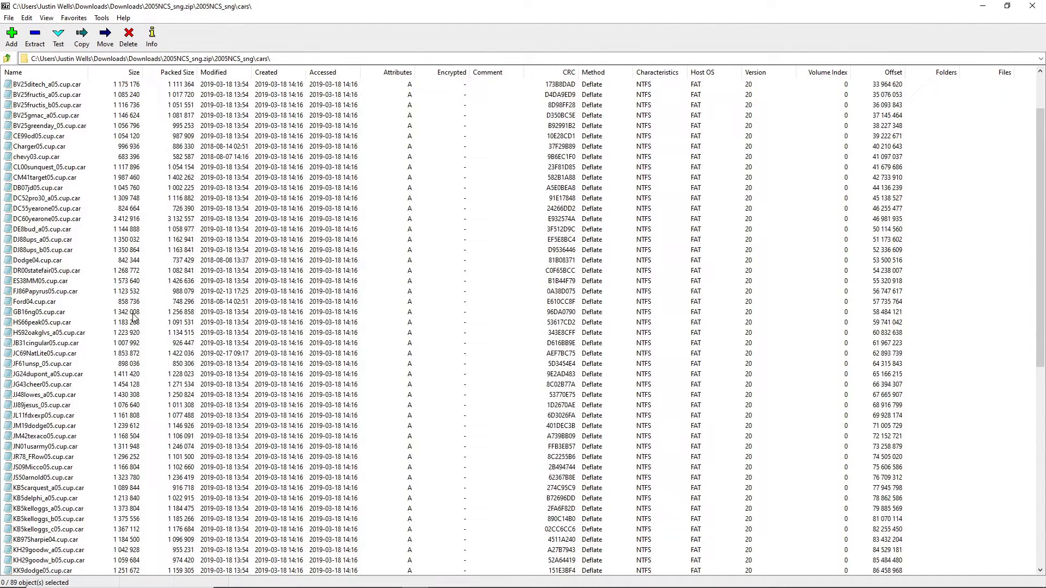
{"action": "scroll", "coordinate": [135, 317], "scroll_direction": "up", "scroll_amount": 2}
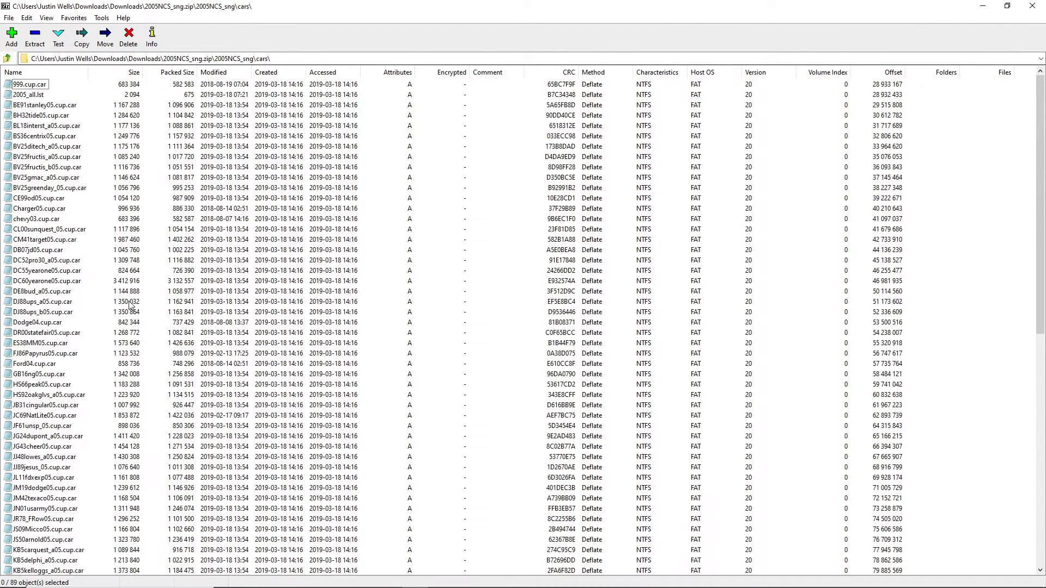
{"action": "left_click", "coordinate": [7, 58]}
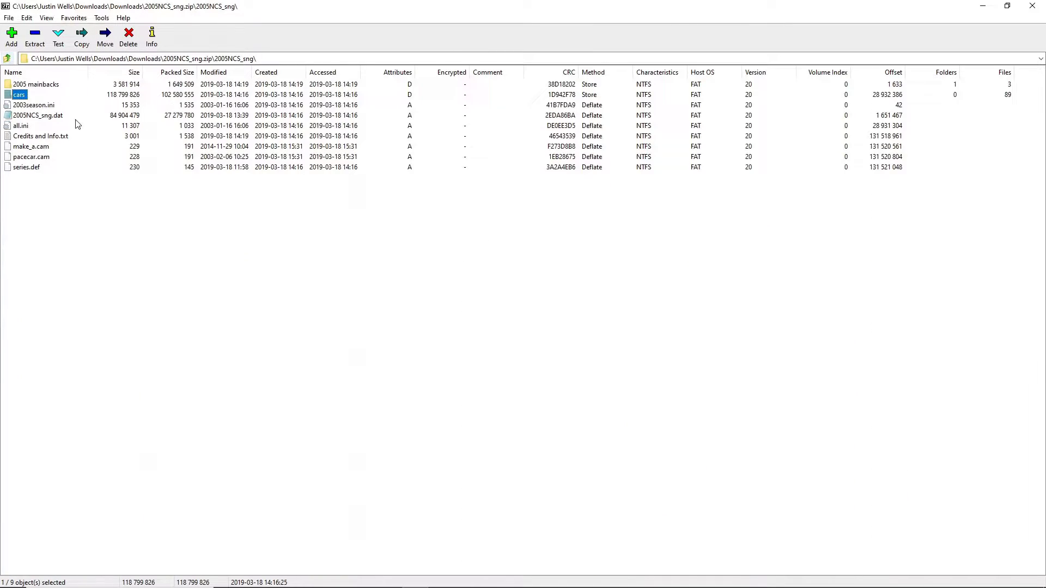
{"action": "left_click", "coordinate": [25, 96]}
{"action": "double_click", "coordinate": [25, 95]}
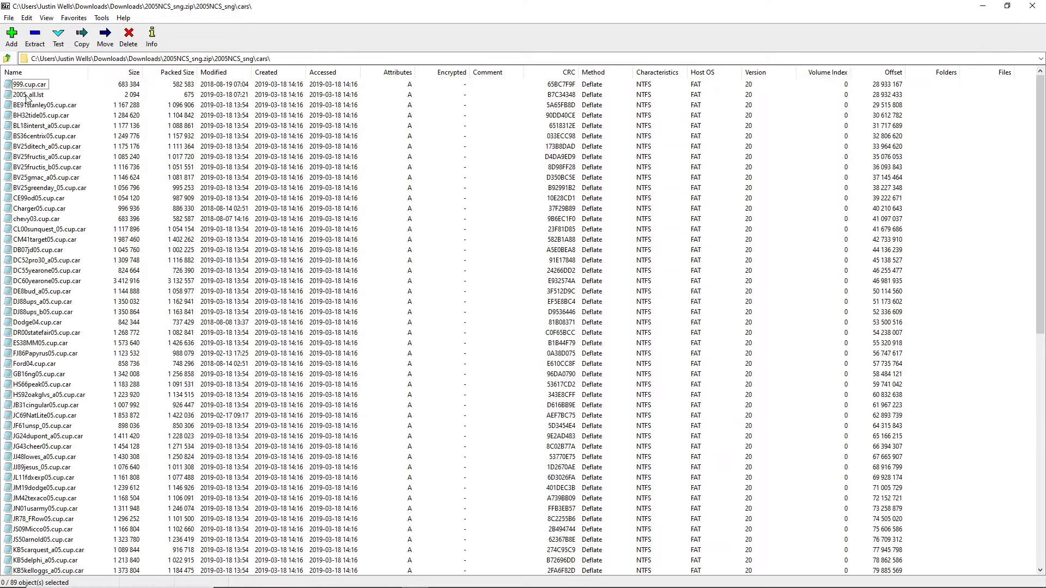
{"action": "left_click", "coordinate": [9, 63]}
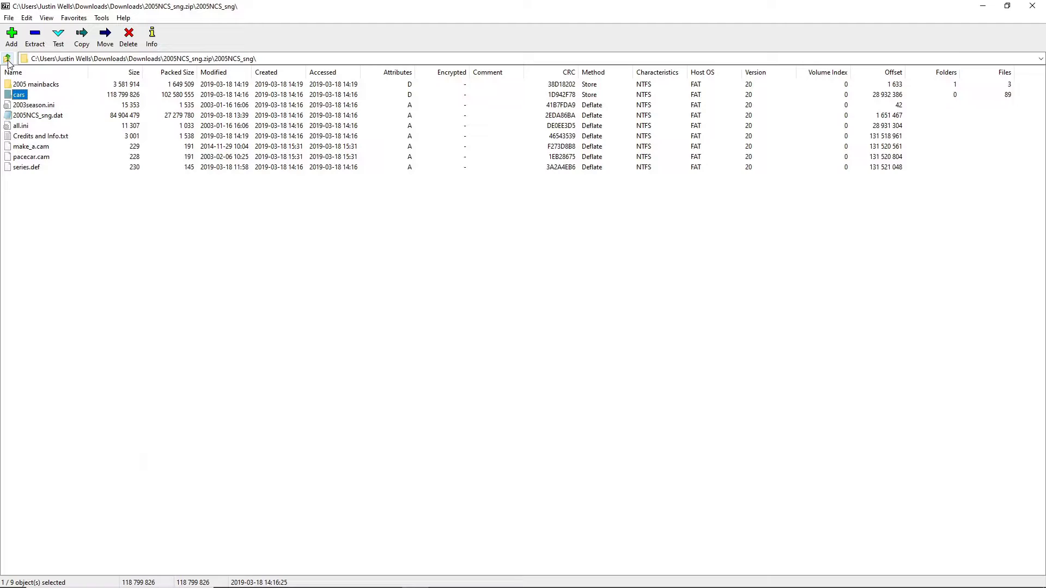
{"action": "left_click", "coordinate": [9, 62]}
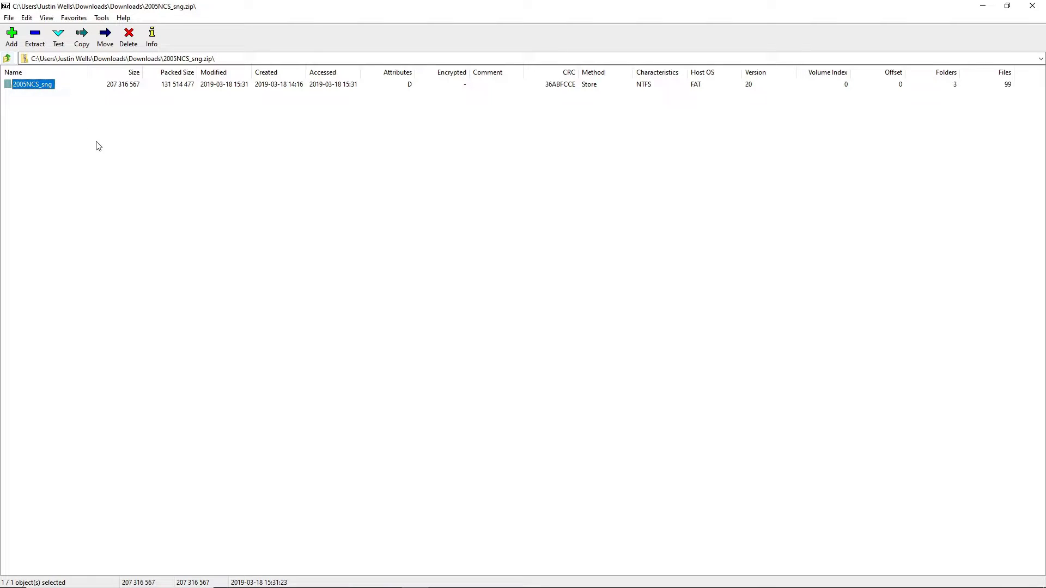
{"action": "left_click", "coordinate": [97, 145]}
Copy the 2005NCS_sng folder out of the archive to E:\Papyrus\NASCAR Racing 2003 Season\series\.
{"action": "right_click", "coordinate": [35, 85]}
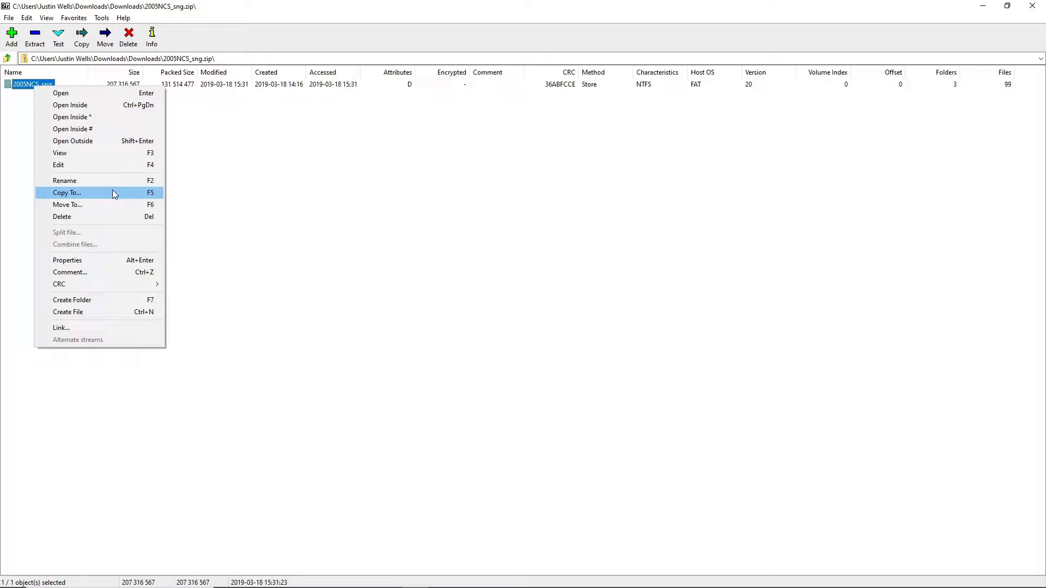
{"action": "left_click", "coordinate": [128, 194]}
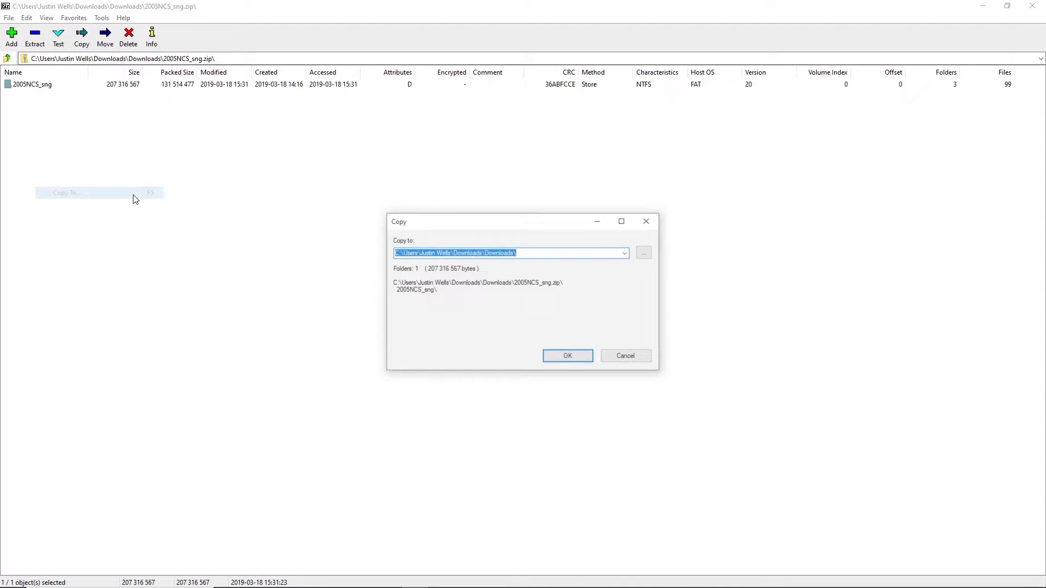
{"action": "left_click", "coordinate": [626, 253]}
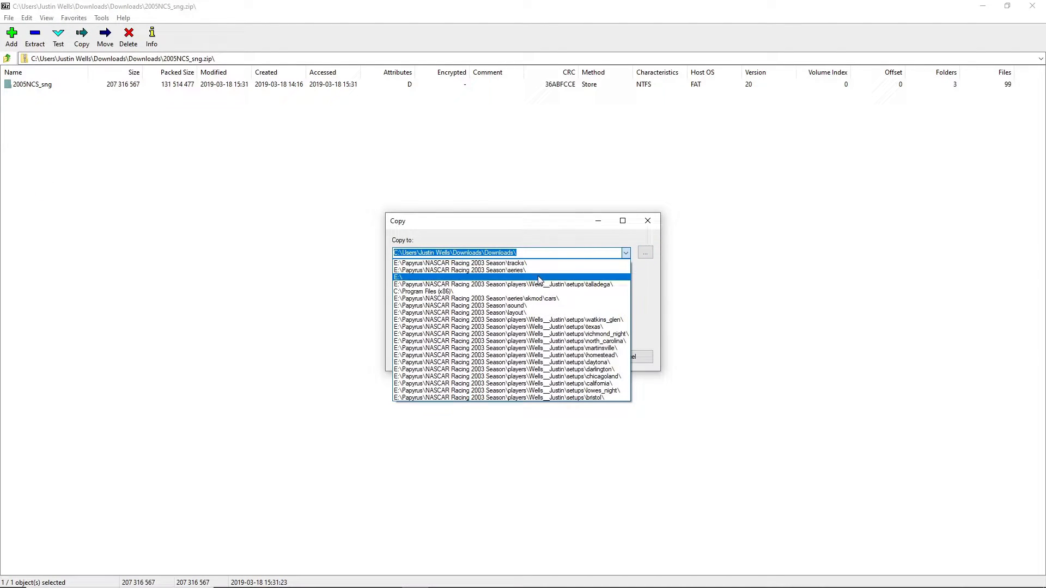
{"action": "left_click", "coordinate": [539, 272]}
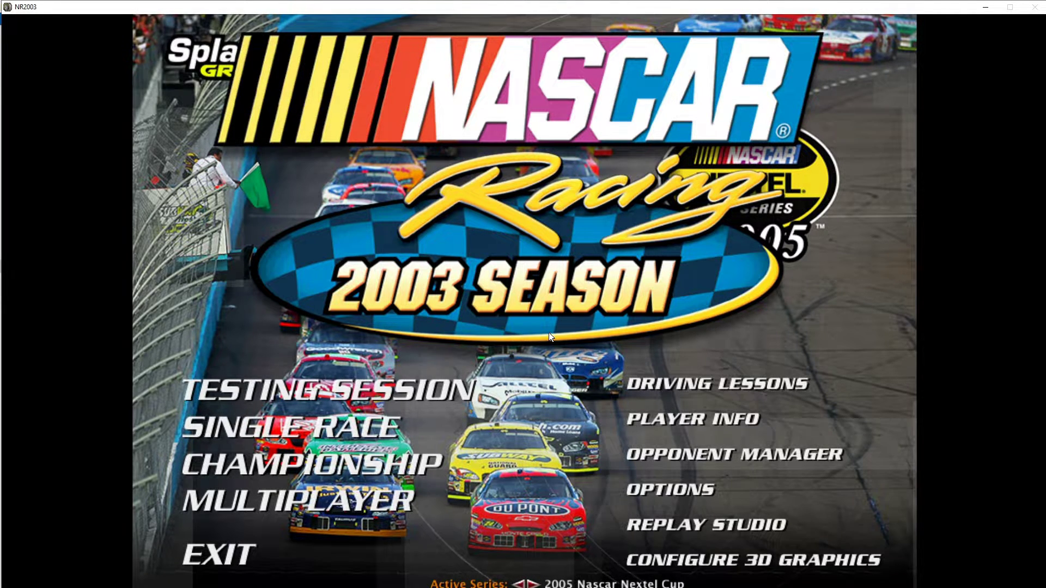
Leave NR2003's main menu, with 2005 Nascar Nextel Cup active, for the series folder window.
{"action": "key", "text": "alt+Tab"}
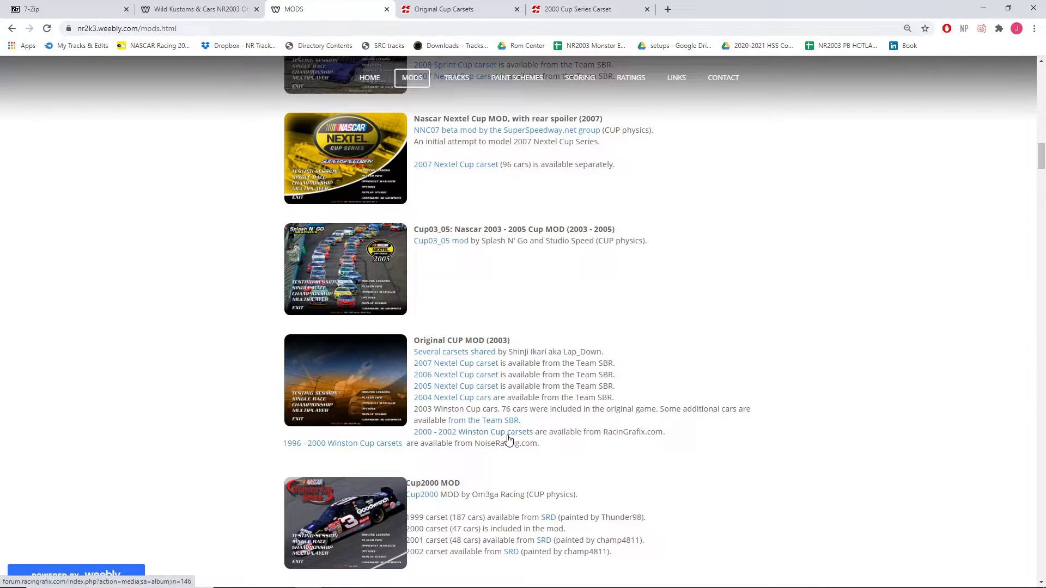
{"action": "scroll", "coordinate": [556, 439], "scroll_direction": "up", "scroll_amount": 9}
{"action": "scroll", "coordinate": [649, 453], "scroll_direction": "up", "scroll_amount": 6}
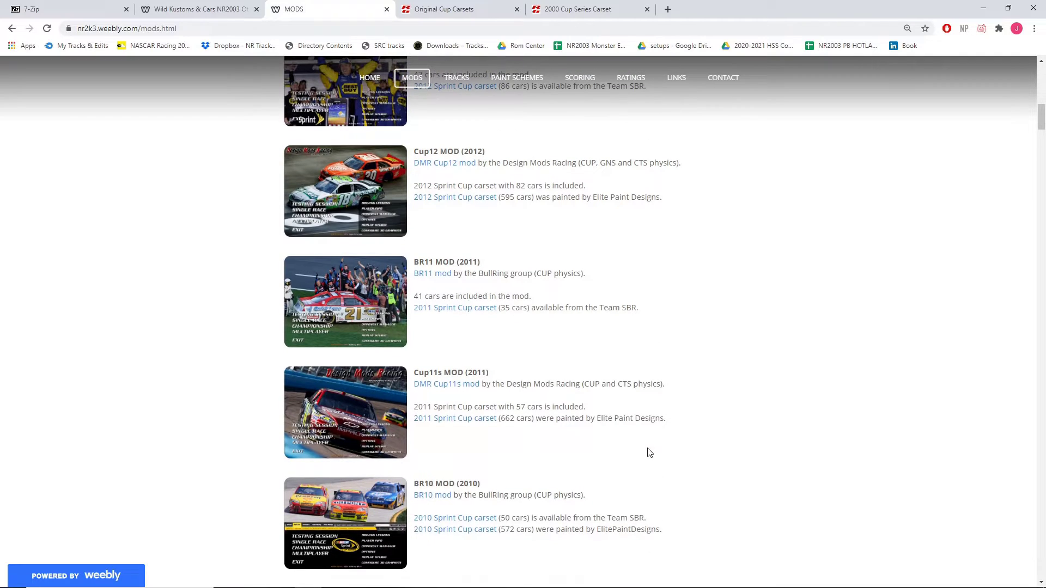
{"action": "scroll", "coordinate": [456, 180], "scroll_direction": "down", "scroll_amount": 14}
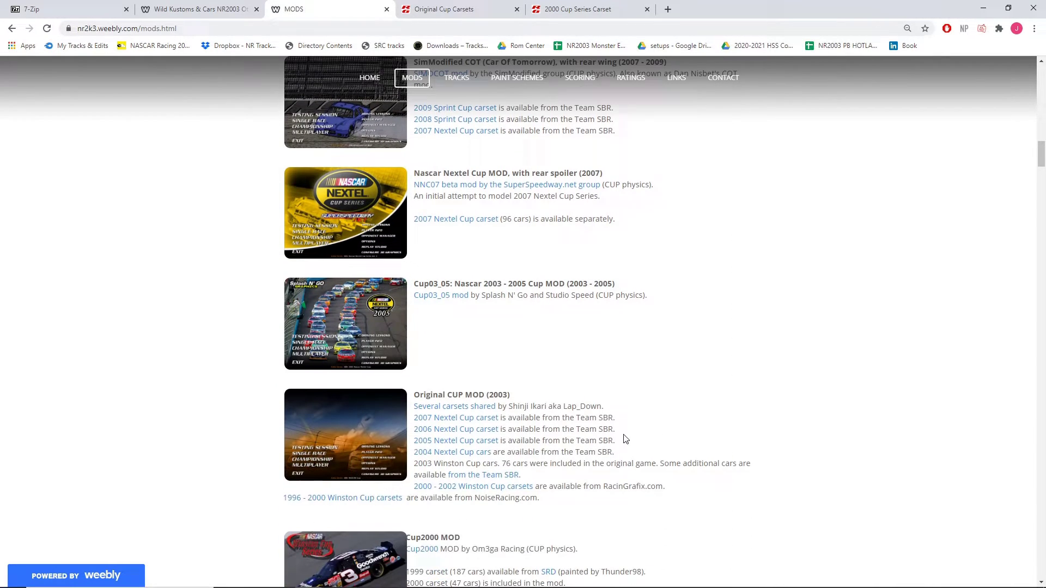
{"action": "scroll", "coordinate": [451, 416], "scroll_direction": "down", "scroll_amount": 1}
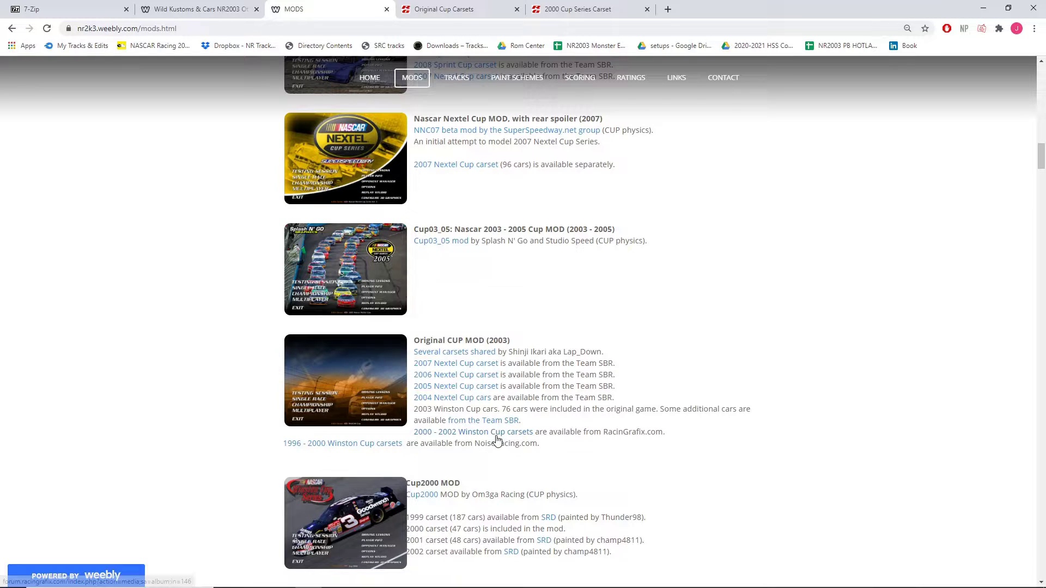
Go through RacinGrafix's Original Cup Carsets album to the 2000 Cup Series Carset page, then view Downloads.
{"action": "left_click", "coordinate": [451, 11]}
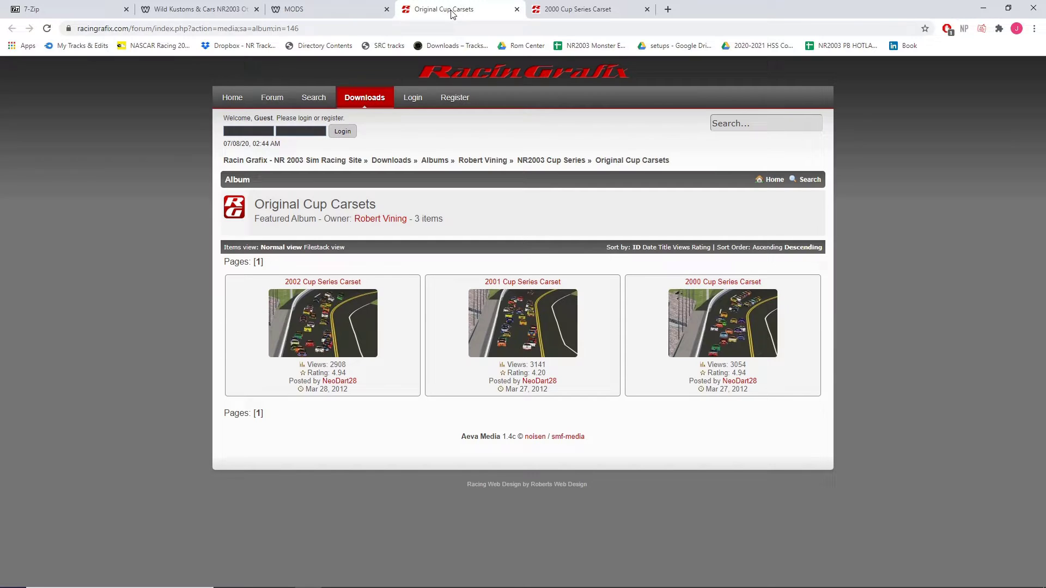
{"action": "left_click", "coordinate": [577, 9]}
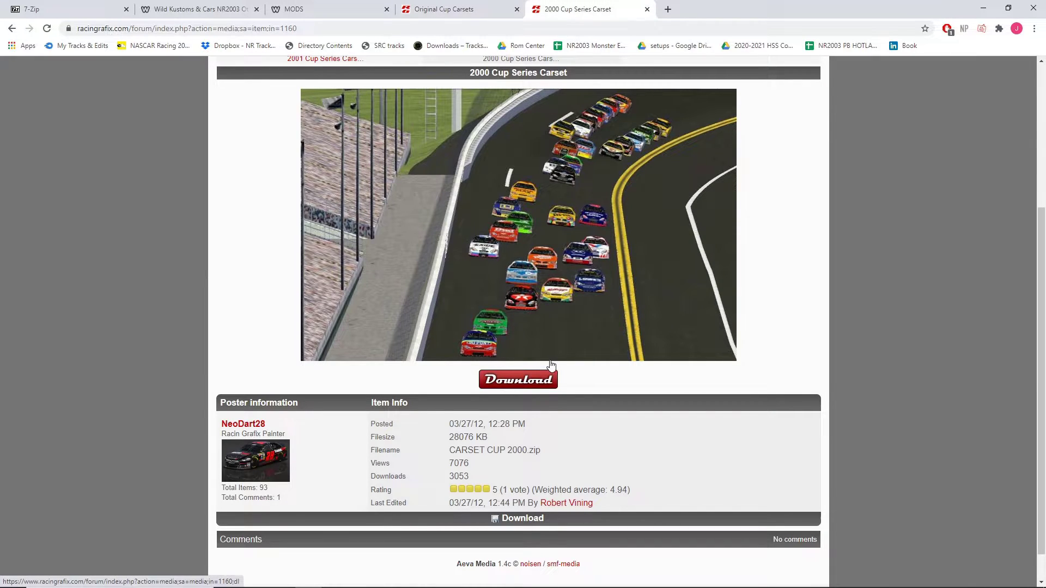
{"action": "key", "text": "alt+Tab"}
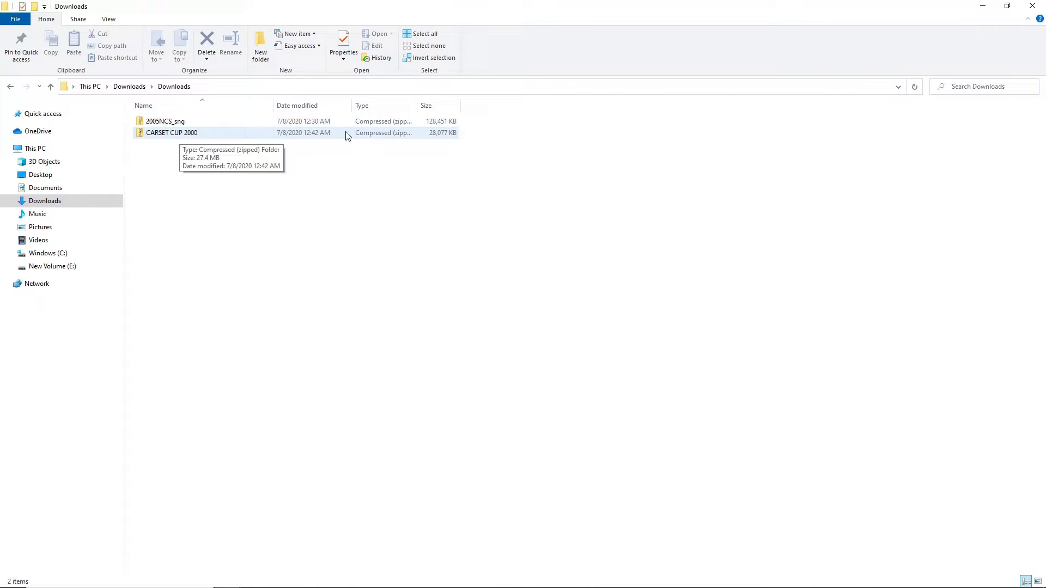
Extract the CARSET CUP 2000 zip into NASCAR Racing 2003 Season\series\cup\cars.
{"action": "right_click", "coordinate": [181, 136]}
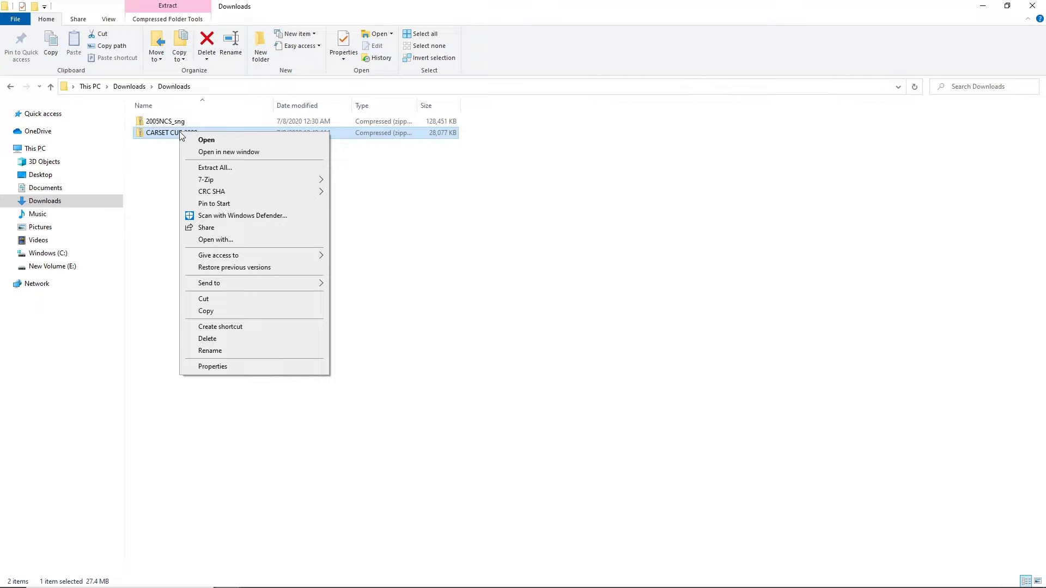
{"action": "left_click", "coordinate": [228, 169]}
{"action": "left_click", "coordinate": [643, 255]}
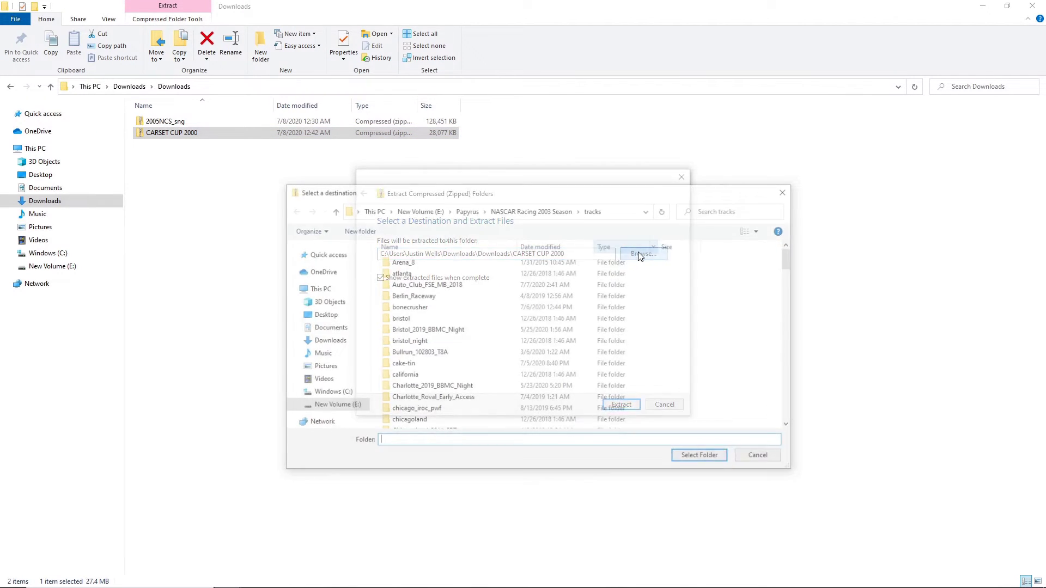
{"action": "left_click", "coordinate": [531, 210]}
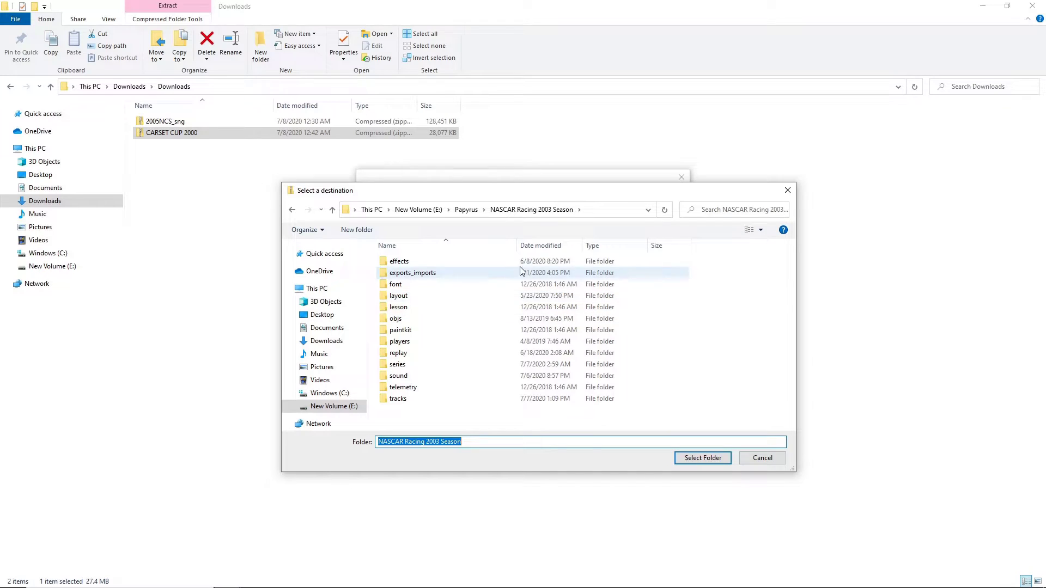
{"action": "left_click", "coordinate": [417, 369]}
{"action": "double_click", "coordinate": [417, 369]}
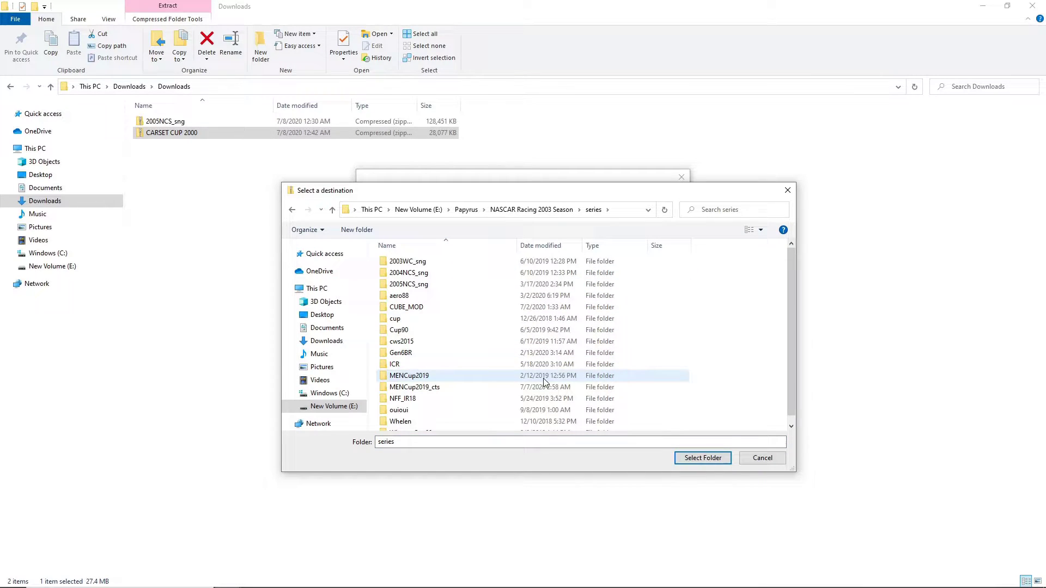
{"action": "double_click", "coordinate": [417, 323]}
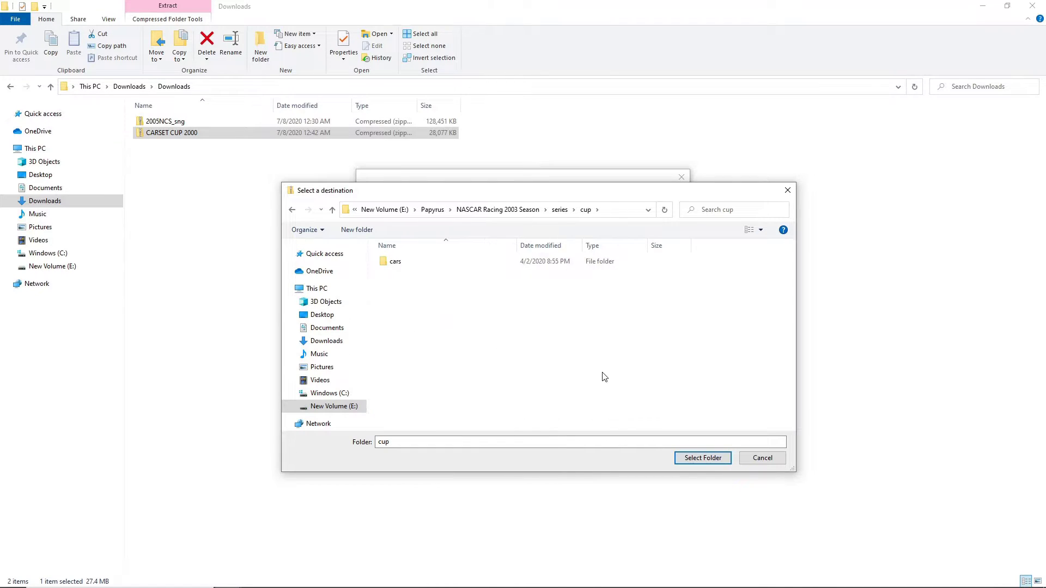
{"action": "double_click", "coordinate": [396, 262]}
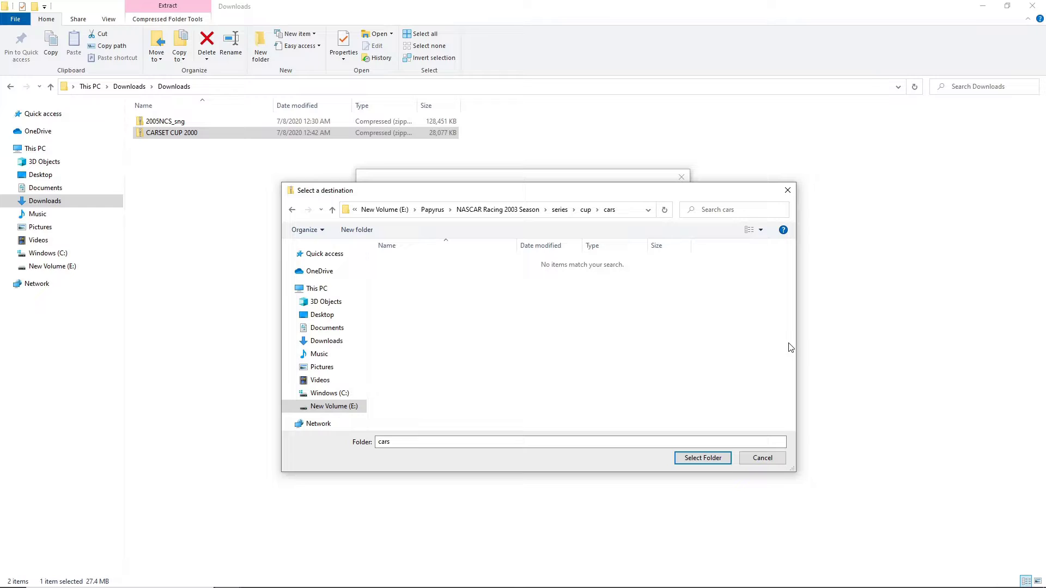
{"action": "left_click", "coordinate": [695, 459]}
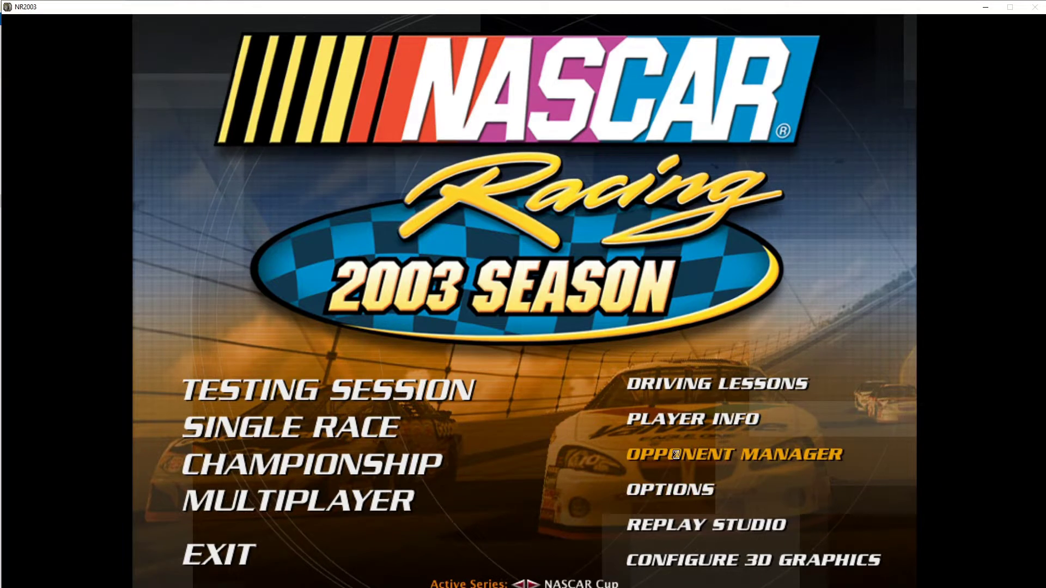
In Opponent Manager, keep the 2000 roster of 661 drivers with 53 active.
{"action": "left_click", "coordinate": [677, 454]}
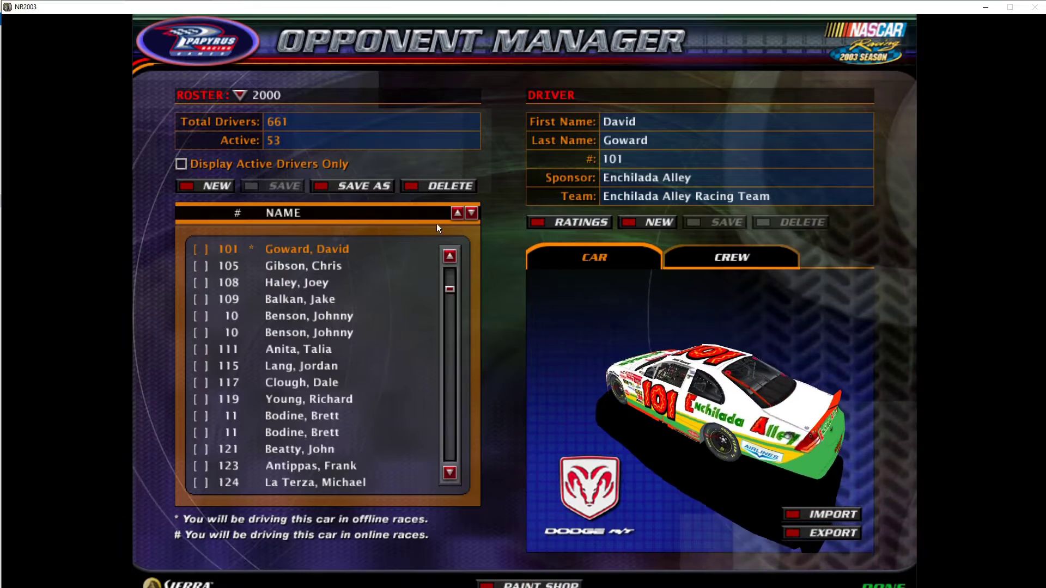
{"action": "left_click", "coordinate": [245, 102]}
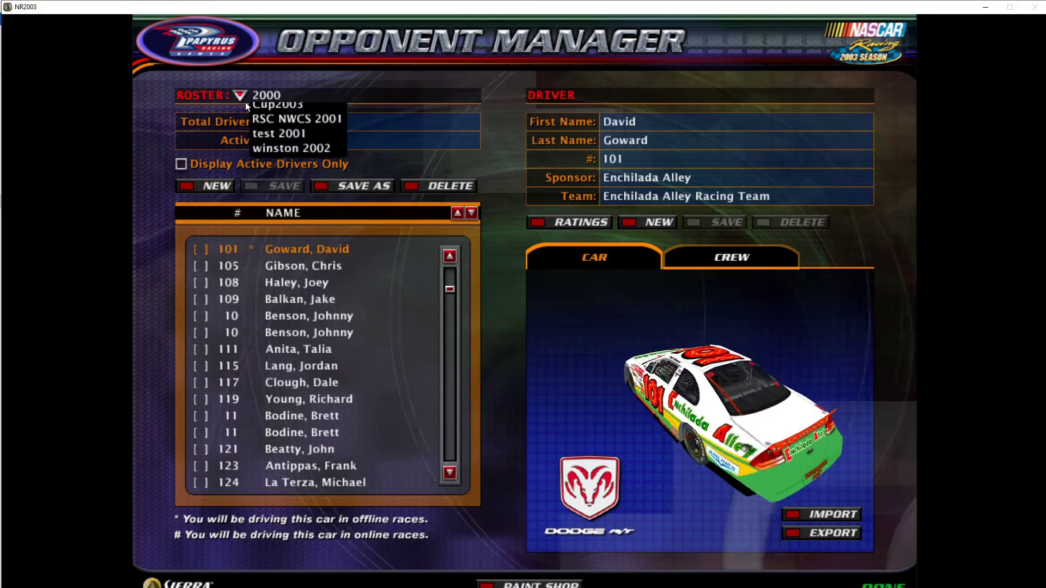
{"action": "left_click", "coordinate": [319, 84]}
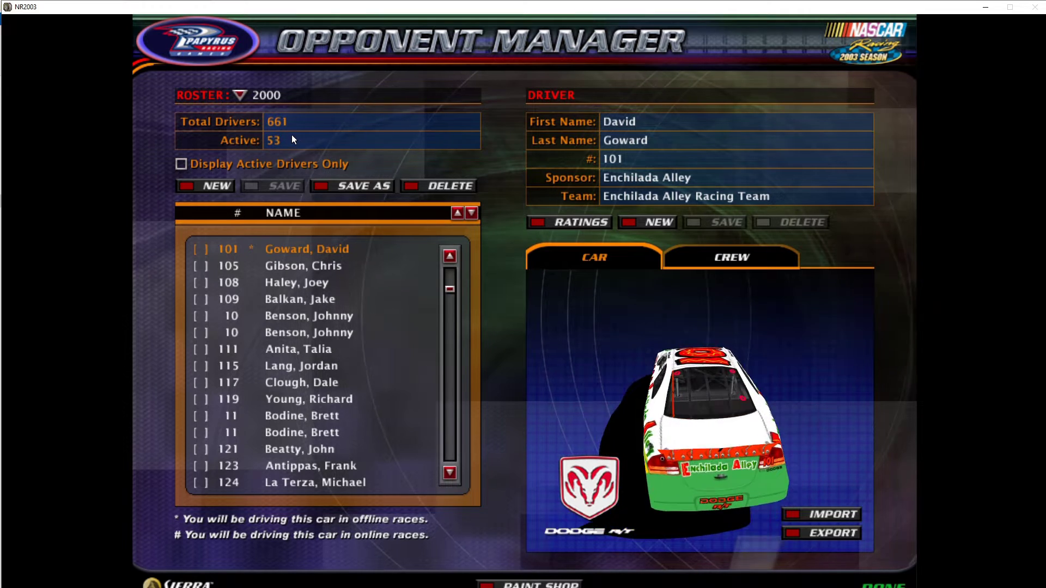
{"action": "key", "text": "alt+Tab"}
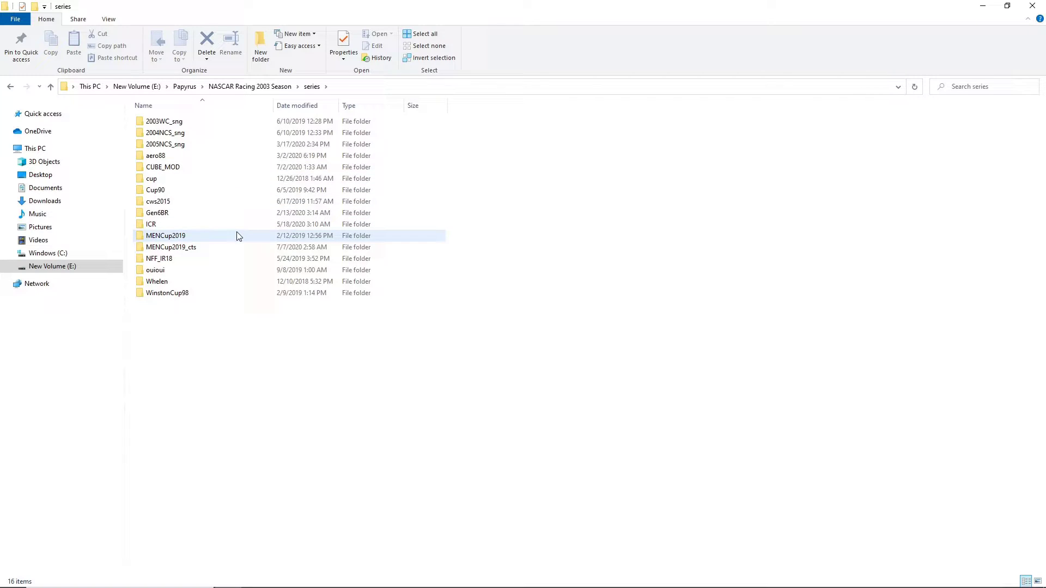
Check the cars folders of MENCup2019 and MENCup2019_cts, returning to the series folder each time.
{"action": "mouse_move", "coordinate": [237, 238]}
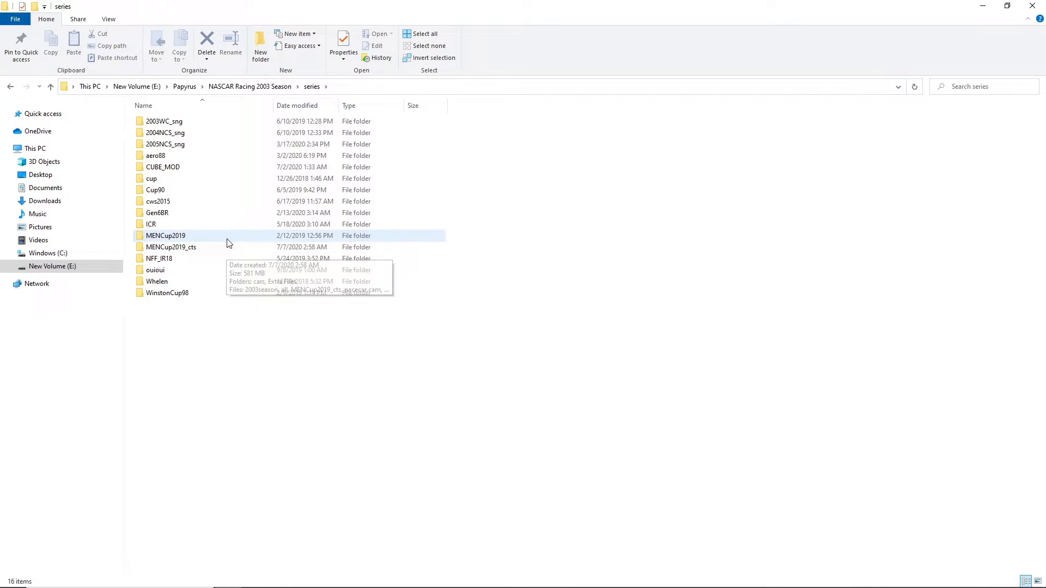
{"action": "double_click", "coordinate": [228, 240]}
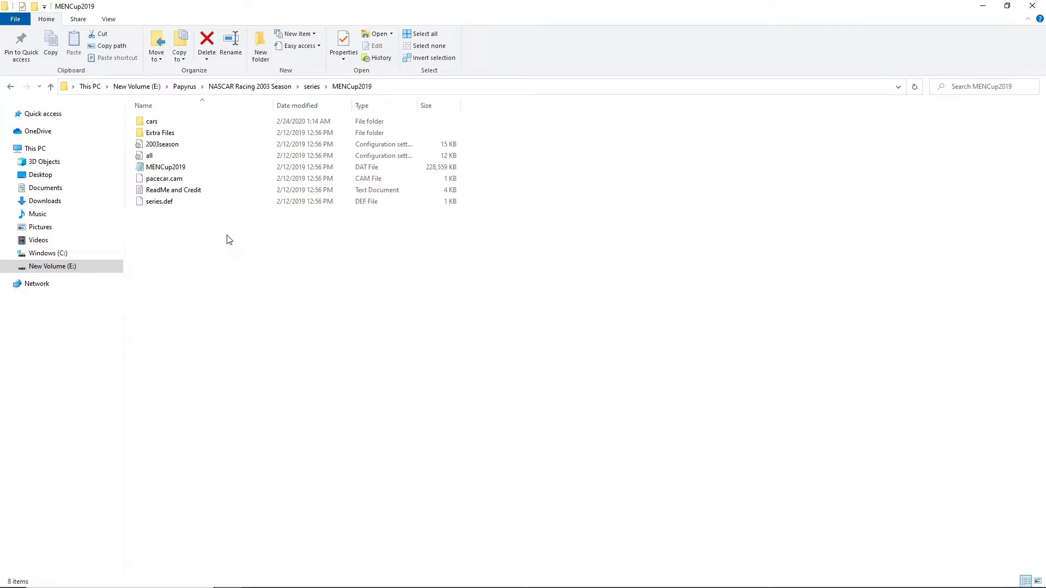
{"action": "double_click", "coordinate": [172, 123]}
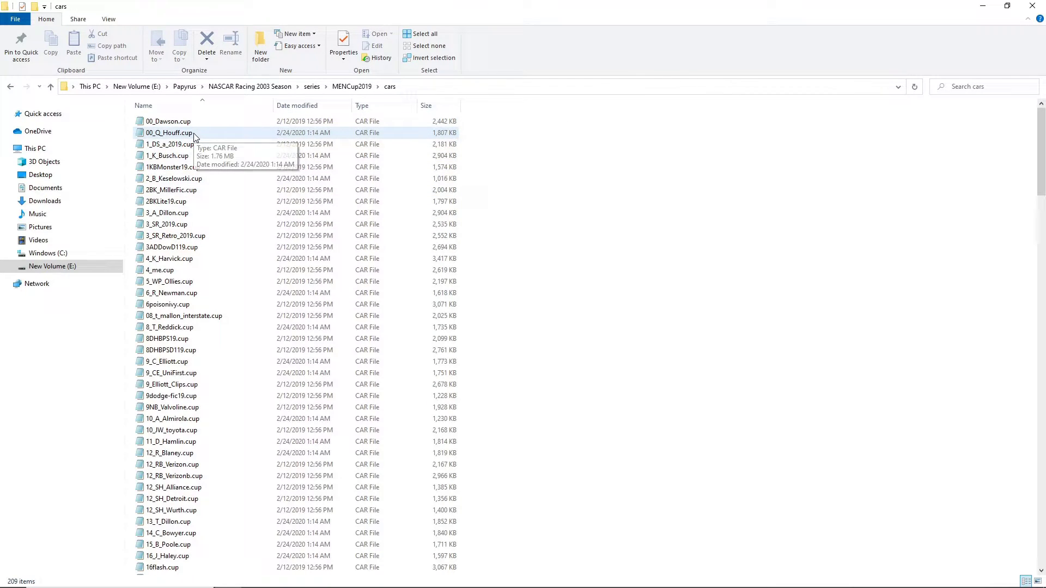
{"action": "left_click", "coordinate": [311, 86]}
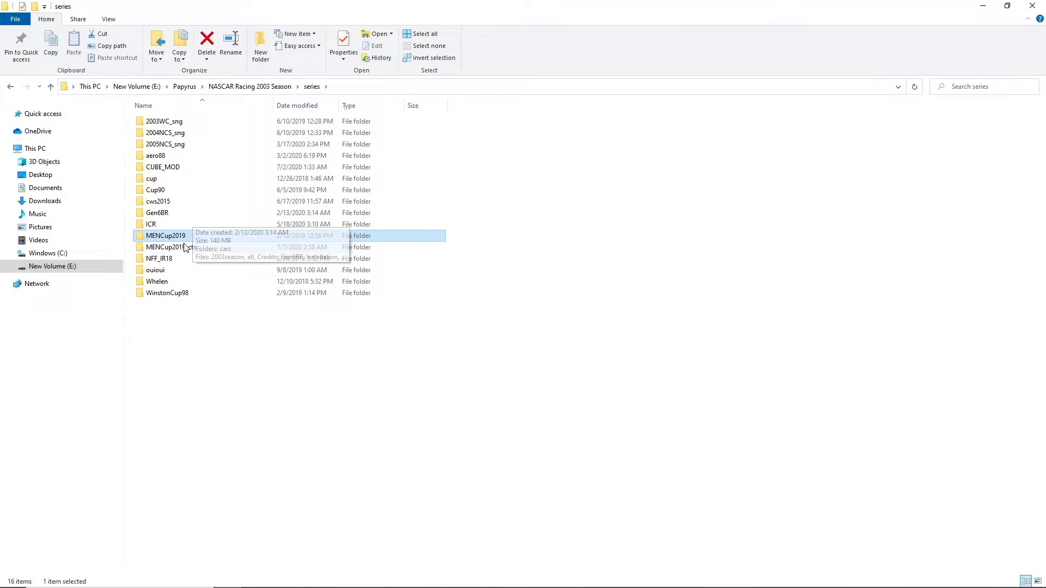
{"action": "double_click", "coordinate": [191, 248]}
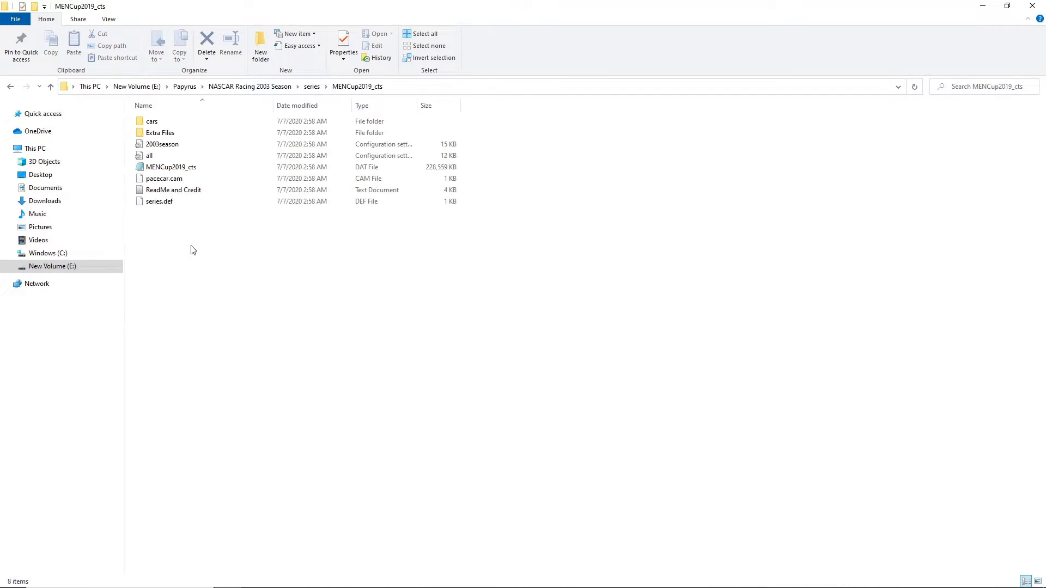
{"action": "double_click", "coordinate": [158, 123]}
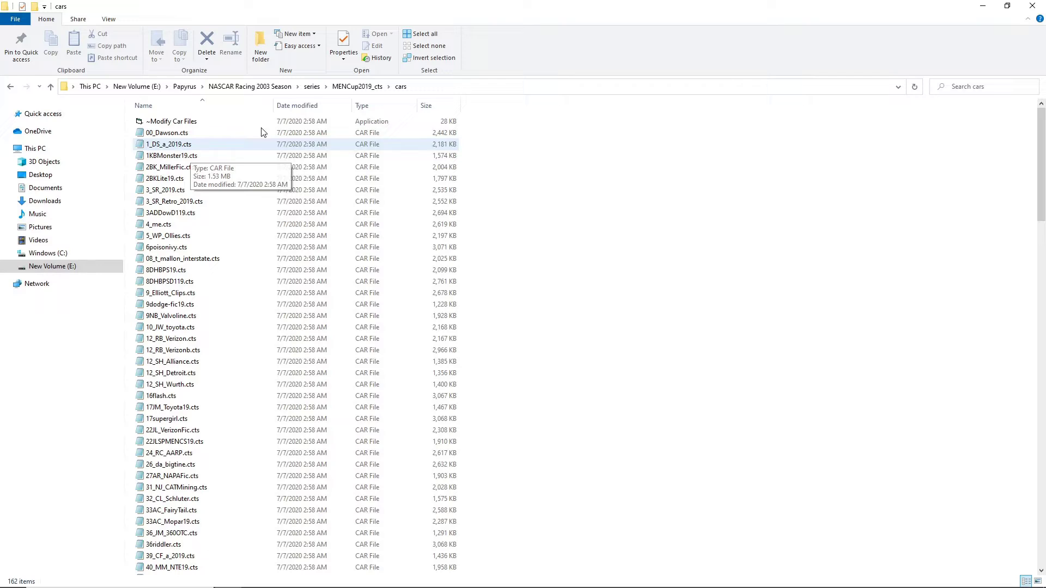
{"action": "left_click", "coordinate": [313, 87]}
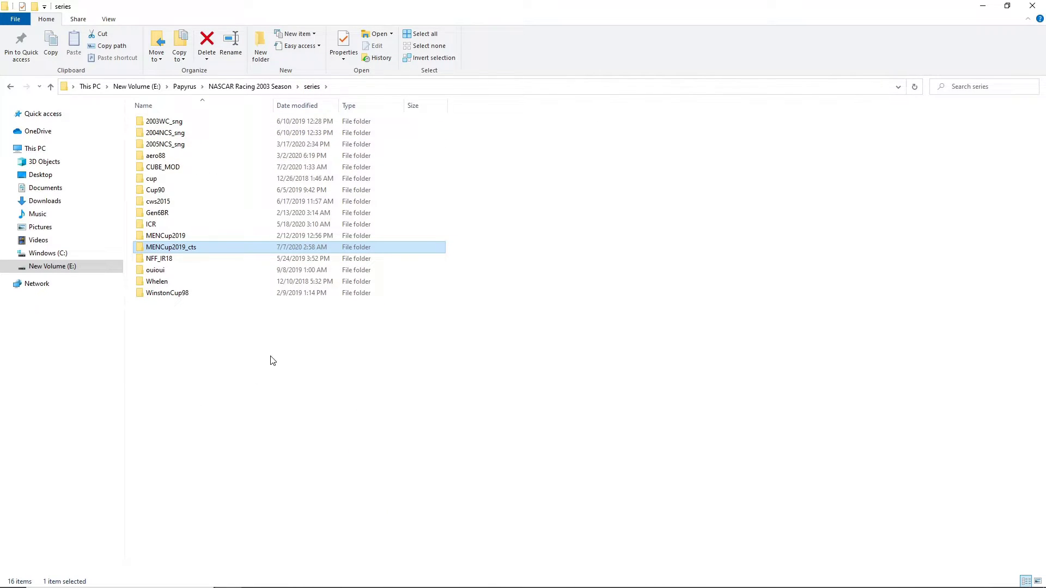
Fetch boston.zip from the Boston entry on the FSB NR2003 Speedways list.
{"action": "left_click", "coordinate": [230, 348]}
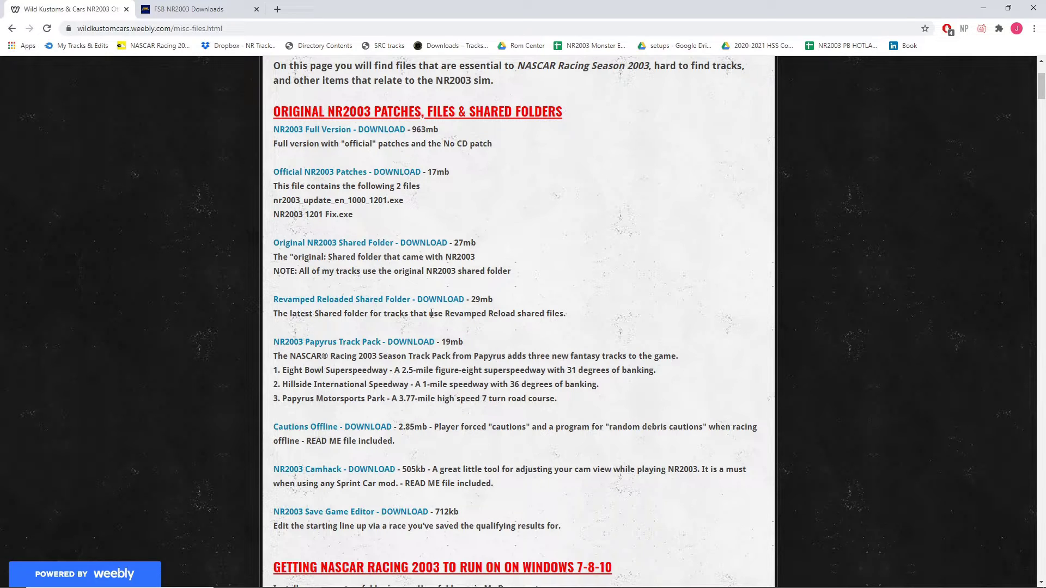
{"action": "key", "text": "alt+Tab"}
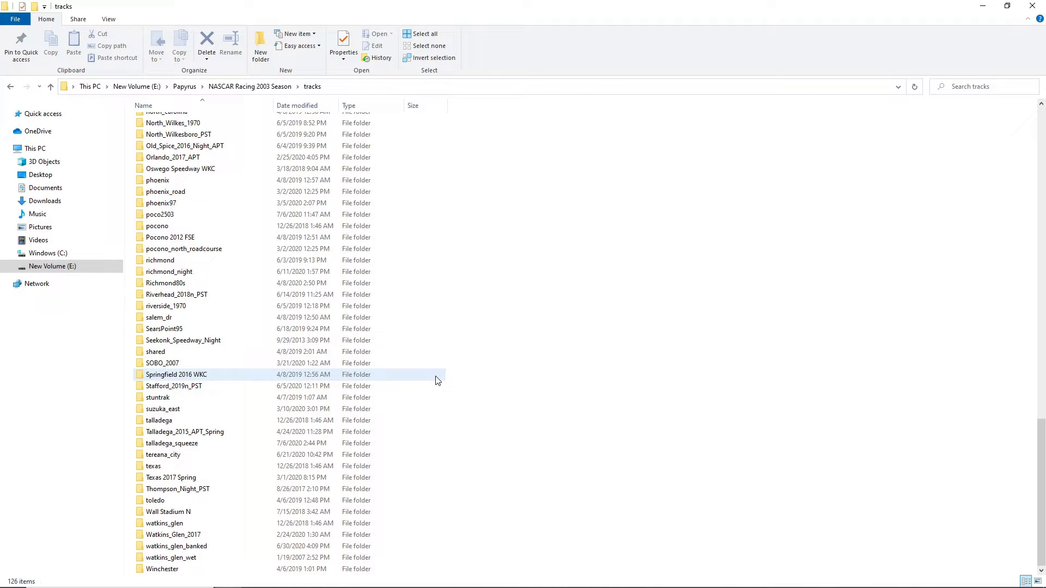
{"action": "key", "text": "alt+Tab"}
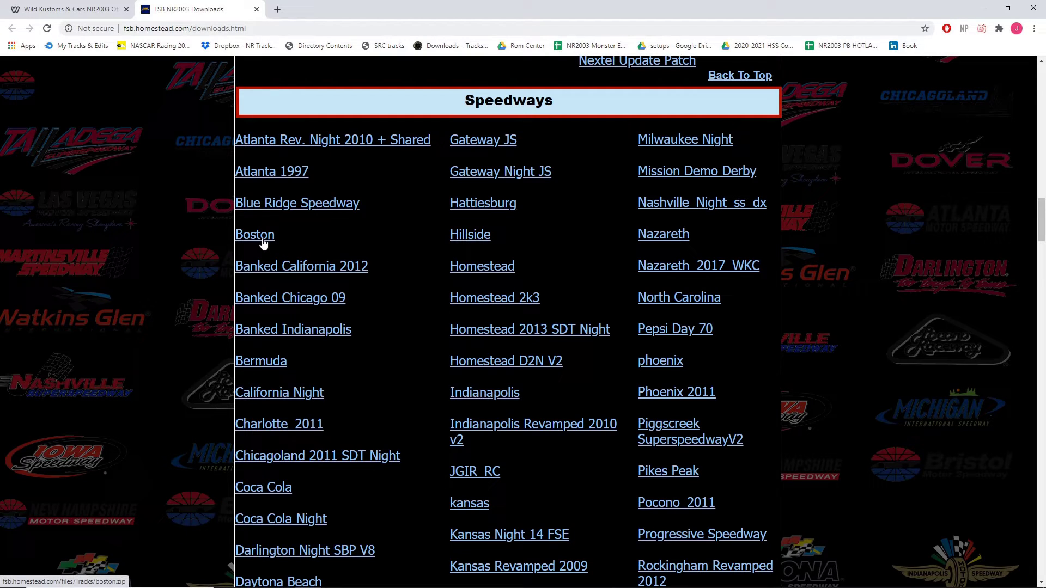
Extract boston.zip from Downloads into the NASCAR Racing 2003 Season\tracks folder.
{"action": "key", "text": "alt+Tab"}
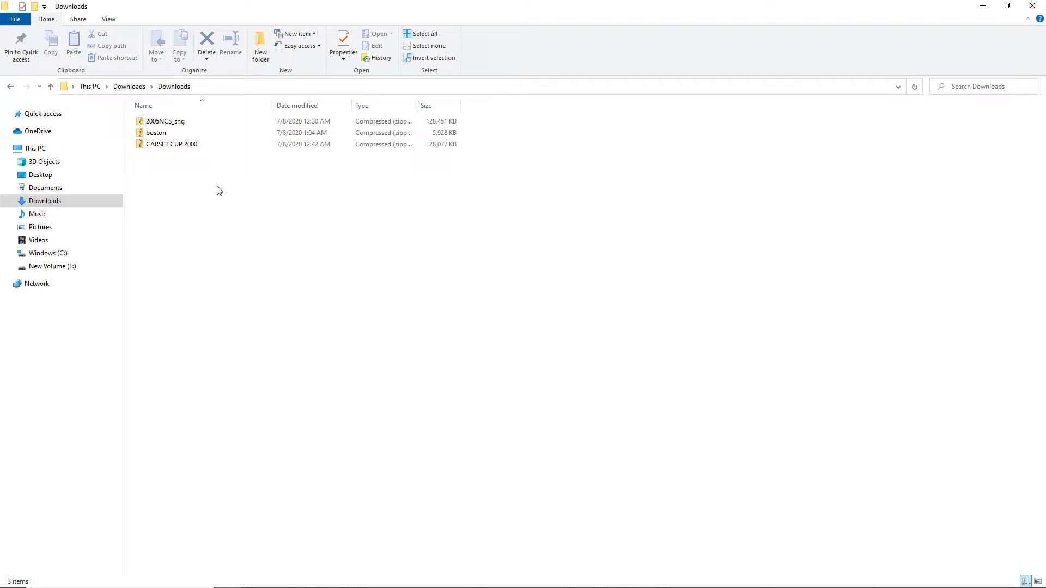
{"action": "right_click", "coordinate": [170, 134]}
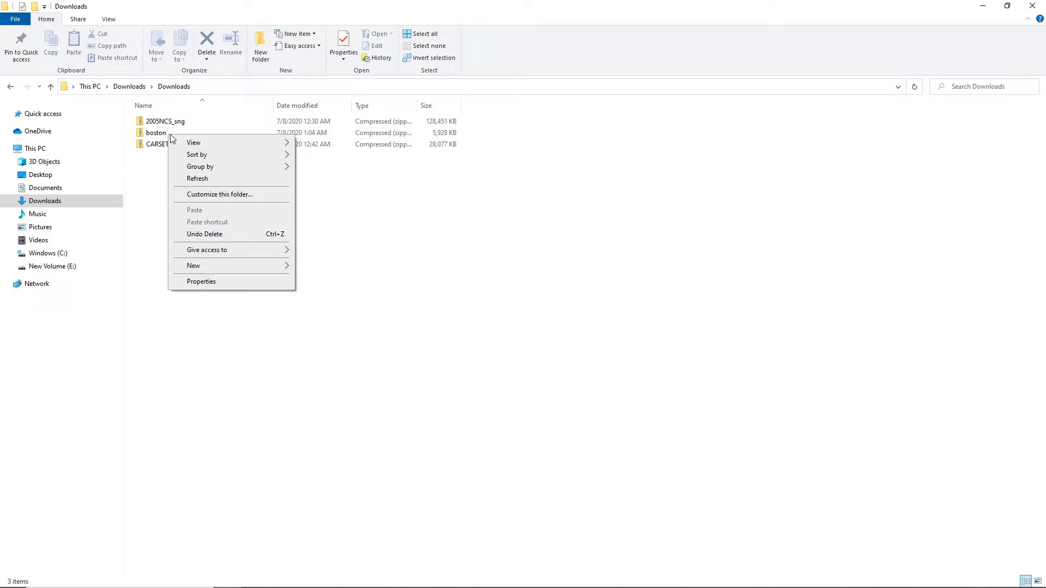
{"action": "right_click", "coordinate": [163, 133]}
{"action": "left_click", "coordinate": [215, 170]}
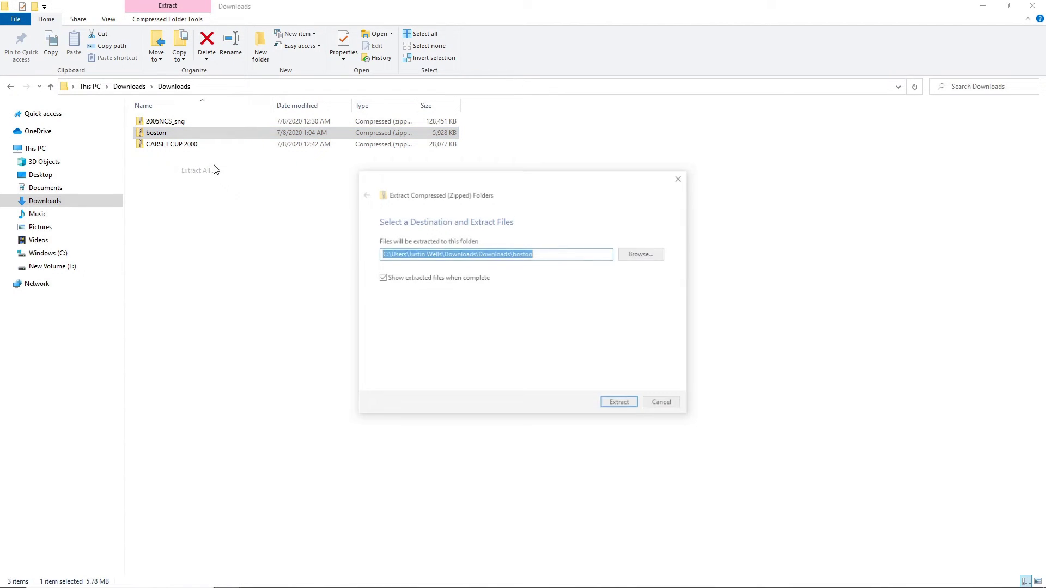
{"action": "left_click", "coordinate": [636, 255]}
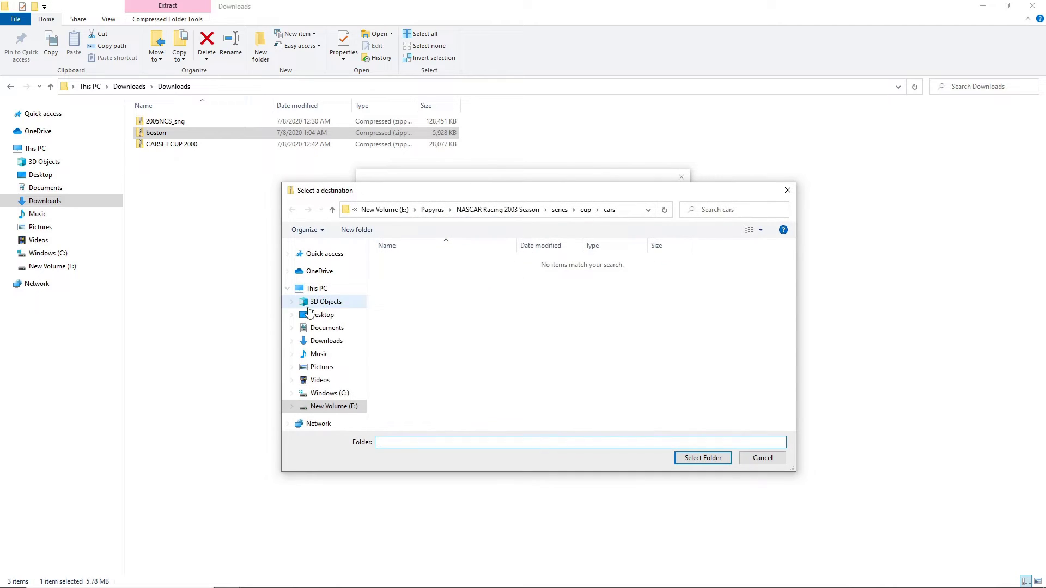
{"action": "left_click", "coordinate": [520, 212]}
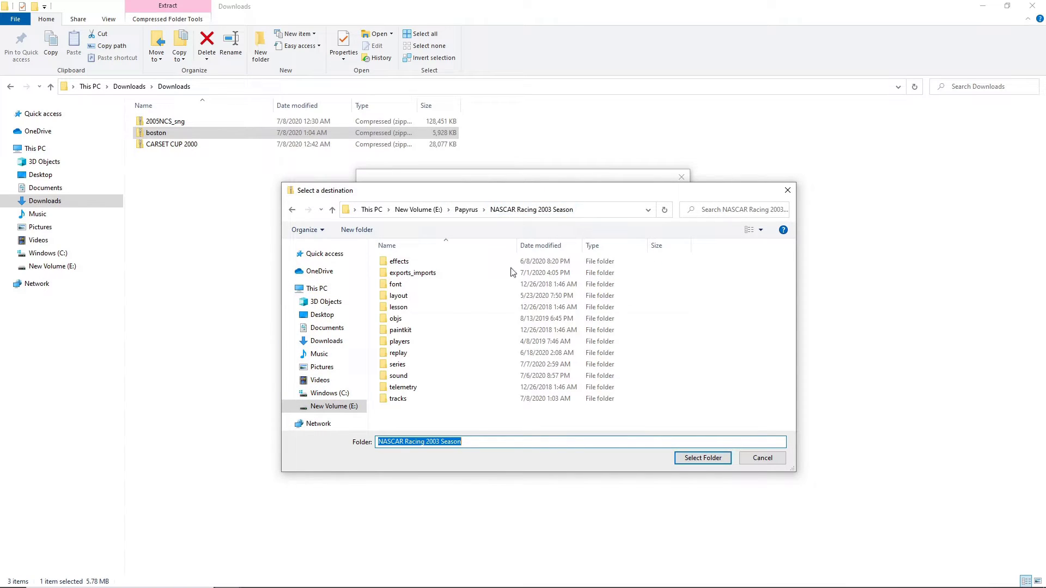
{"action": "double_click", "coordinate": [406, 399]}
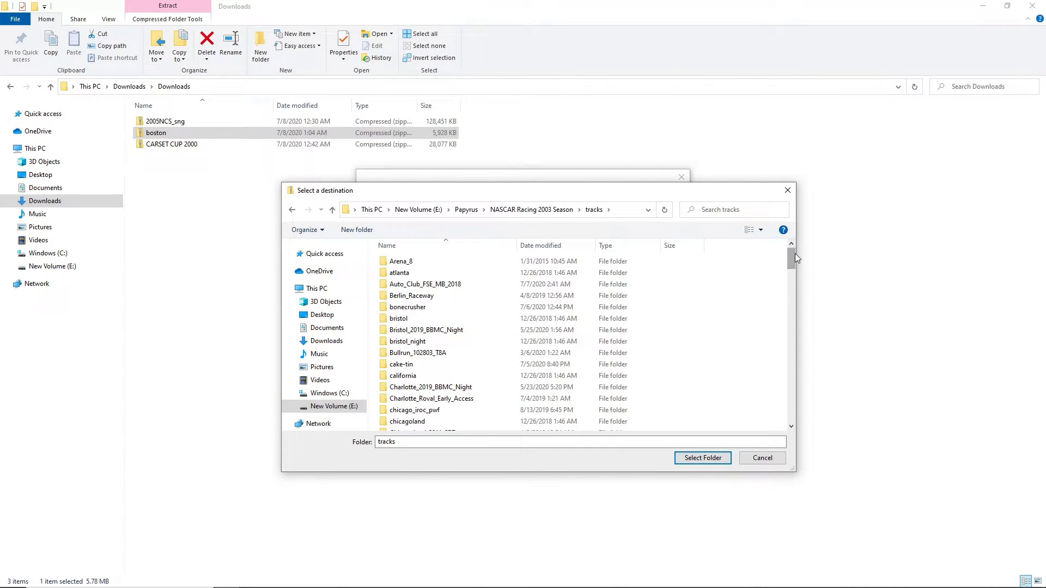
{"action": "left_click", "coordinate": [719, 458]}
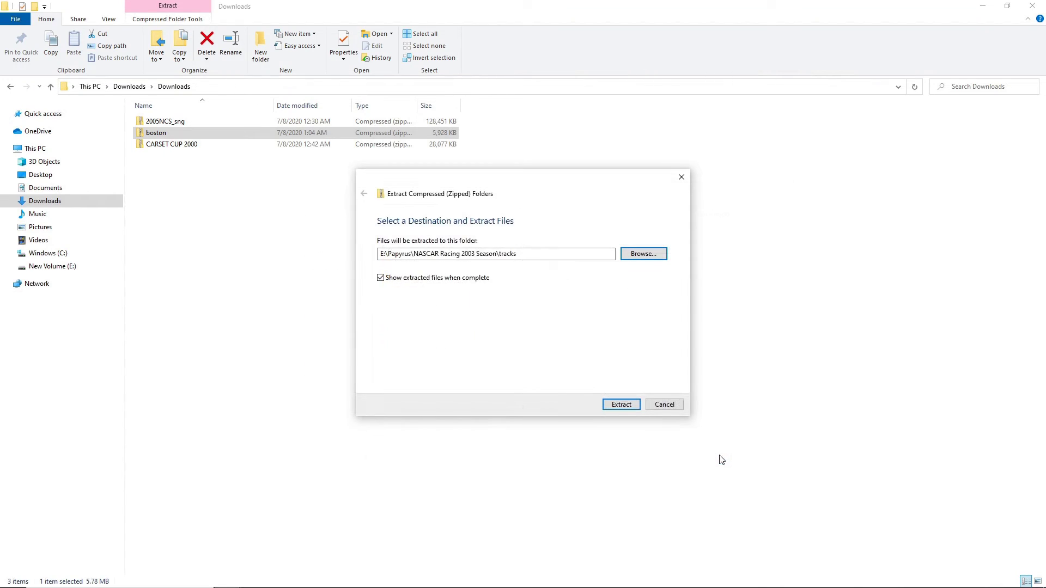
{"action": "left_click", "coordinate": [620, 406]}
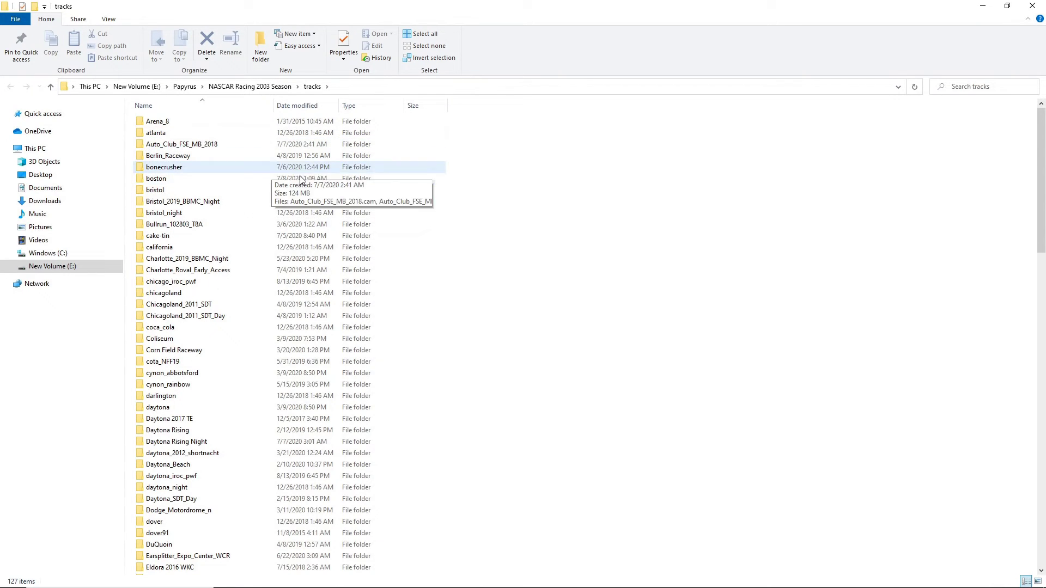
Scroll the tracks folder to confirm the new boston track folder is there.
{"action": "scroll", "coordinate": [190, 158], "scroll_direction": "down", "scroll_amount": 1}
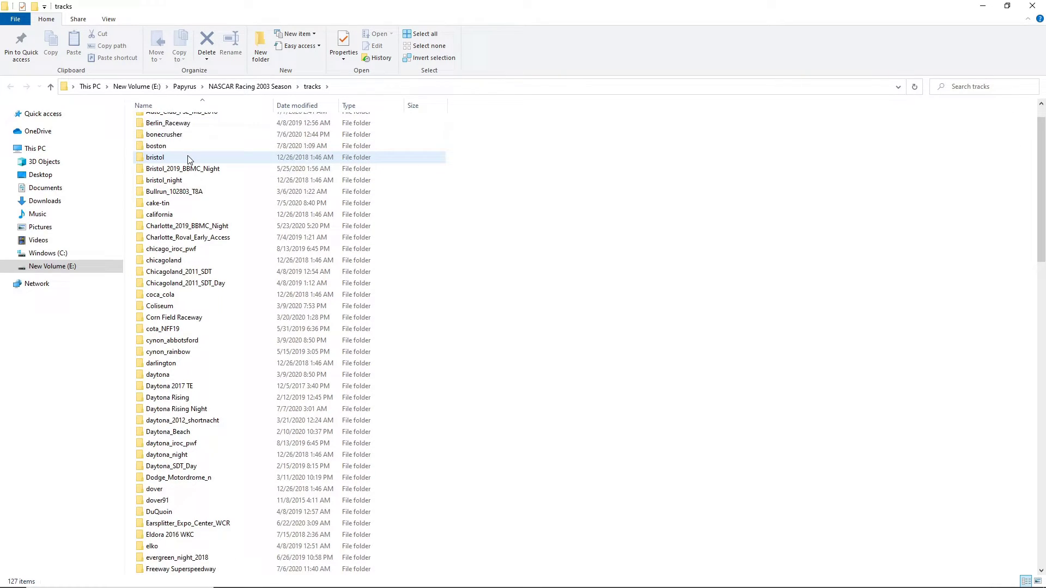
{"action": "scroll", "coordinate": [190, 159], "scroll_direction": "down", "scroll_amount": 7}
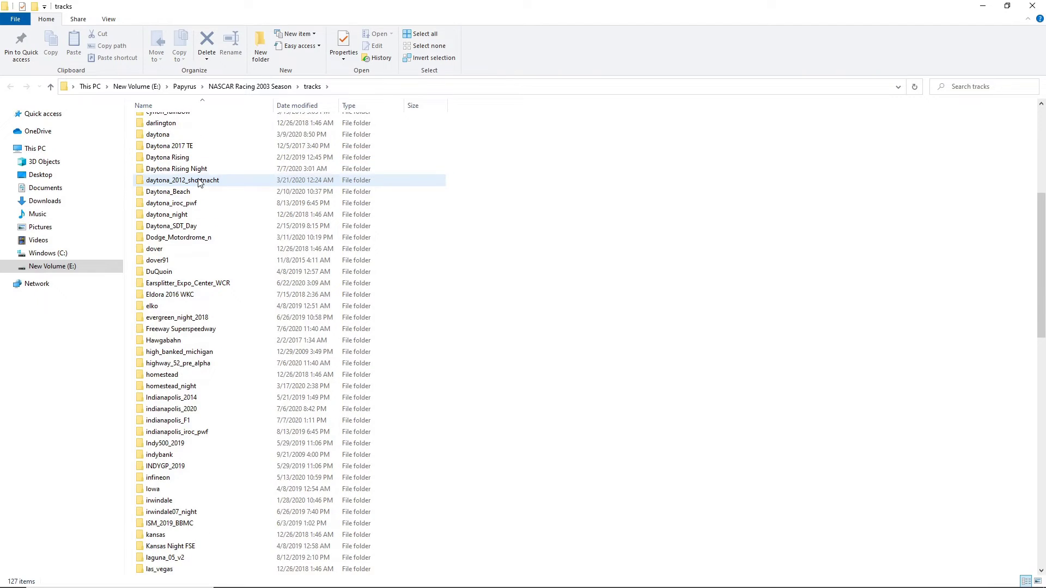
{"action": "scroll", "coordinate": [269, 176], "scroll_direction": "down", "scroll_amount": 2}
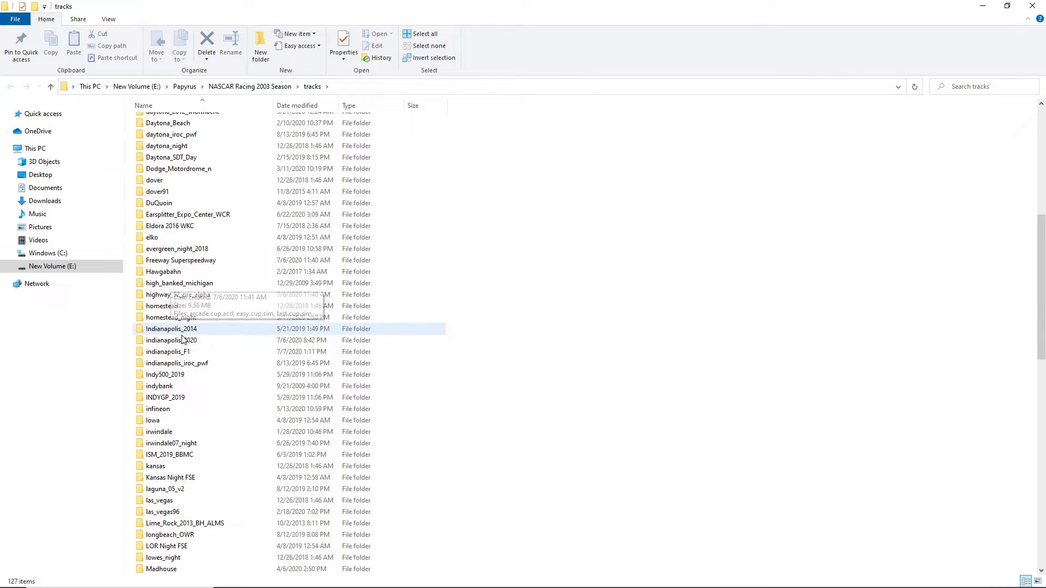
{"action": "scroll", "coordinate": [195, 331], "scroll_direction": "up", "scroll_amount": 10}
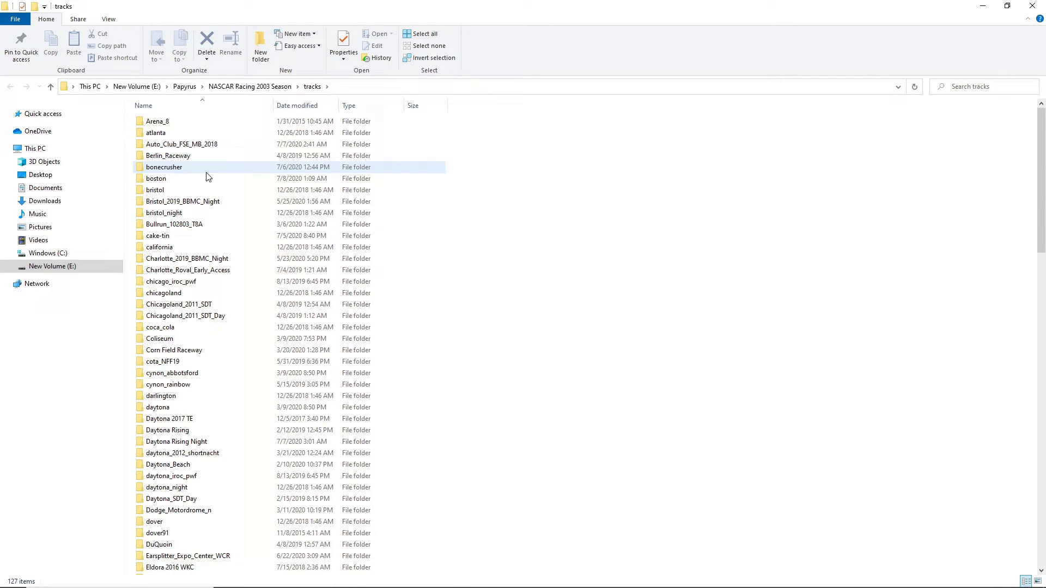
{"action": "key", "text": "alt+Tab"}
Choose Boston International Speedway as the Testing track and start the session.
{"action": "left_click", "coordinate": [338, 175]}
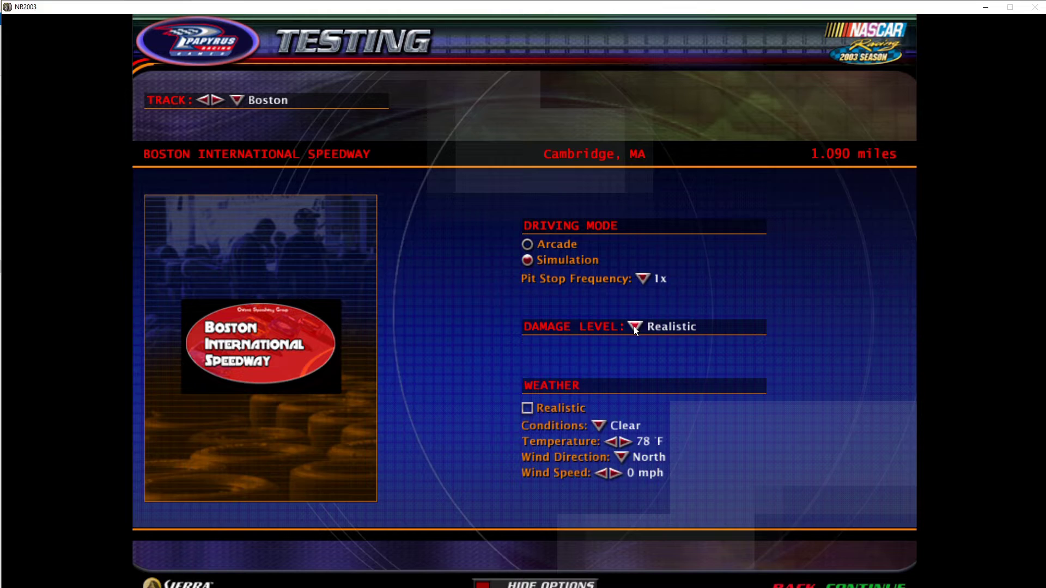
{"action": "left_click", "coordinate": [869, 566]}
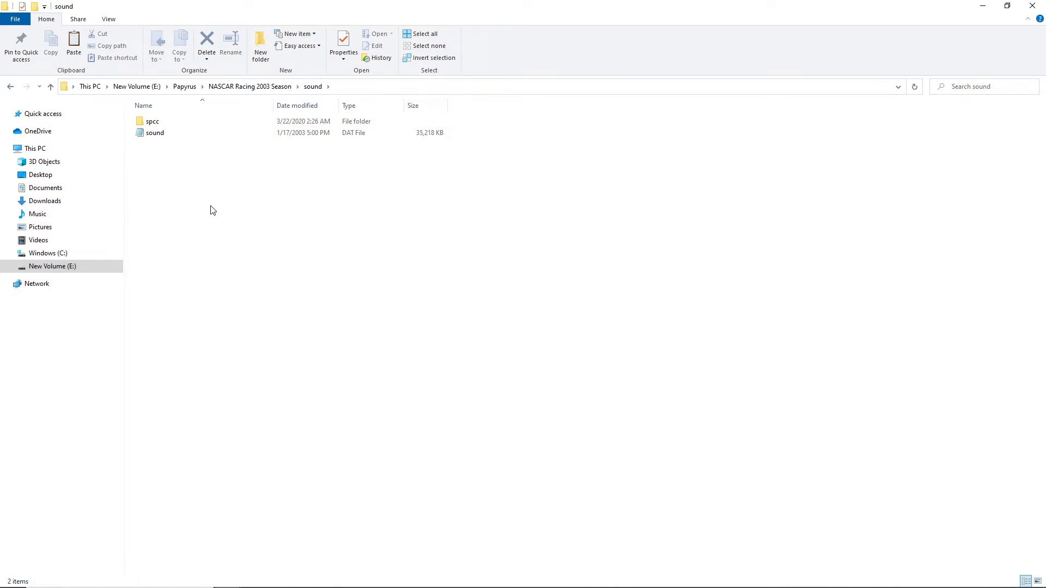
Bring up the PettyV8_2.5 zip window listing its engine WAV sounds and Readme.
{"action": "key", "text": "alt+Tab"}
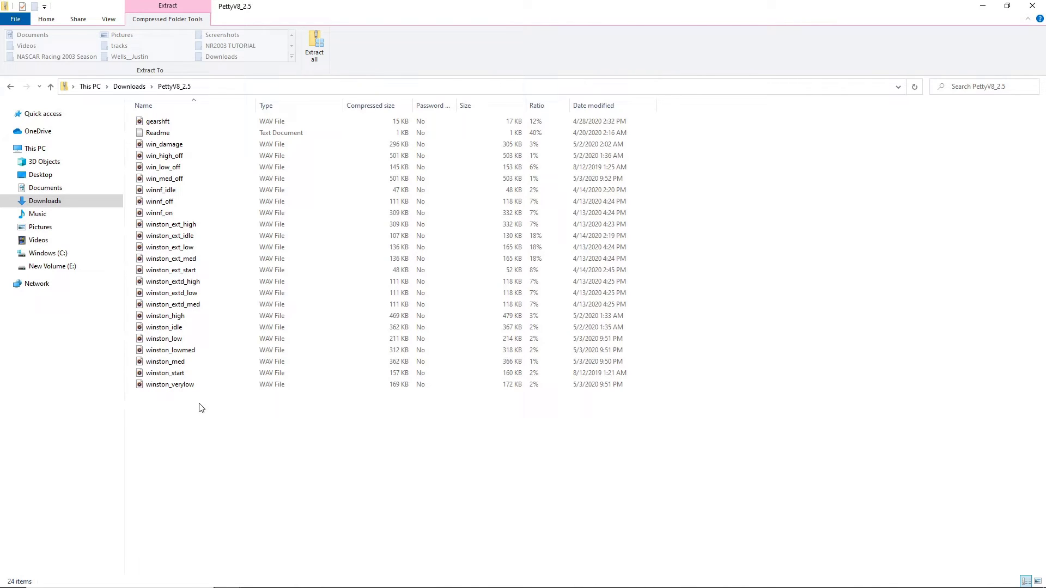
Copy all 24 PettyV8_2.5 files and paste them into NASCAR Racing 2003 Season\sound.
{"action": "left_click_drag", "start_coordinate": [201, 407], "coordinate": [152, 119]}
{"action": "left_click", "coordinate": [542, 305]}
{"action": "right_click", "coordinate": [174, 161]}
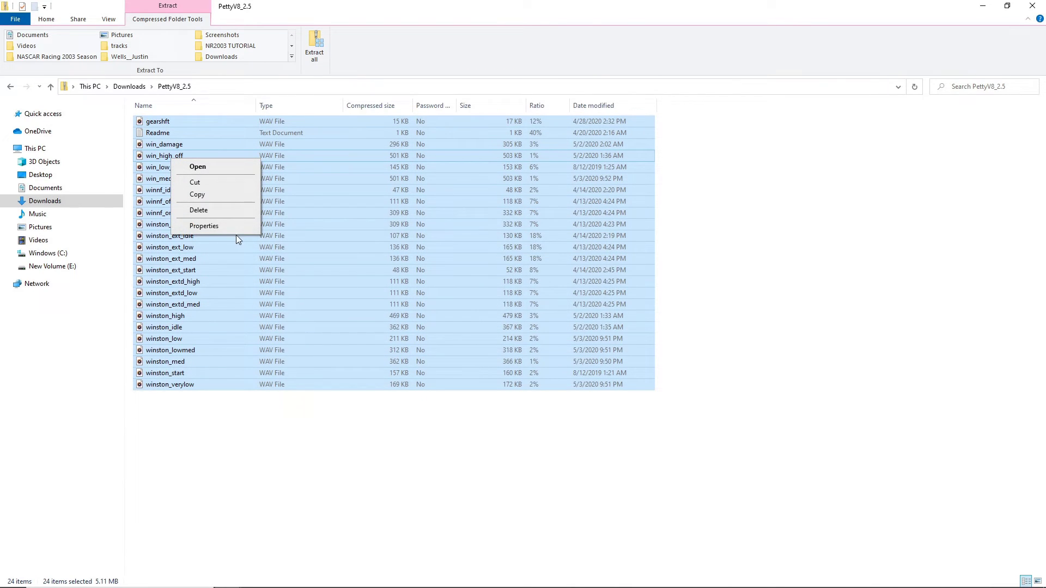
{"action": "left_click", "coordinate": [209, 196]}
{"action": "key", "text": "alt+Tab"}
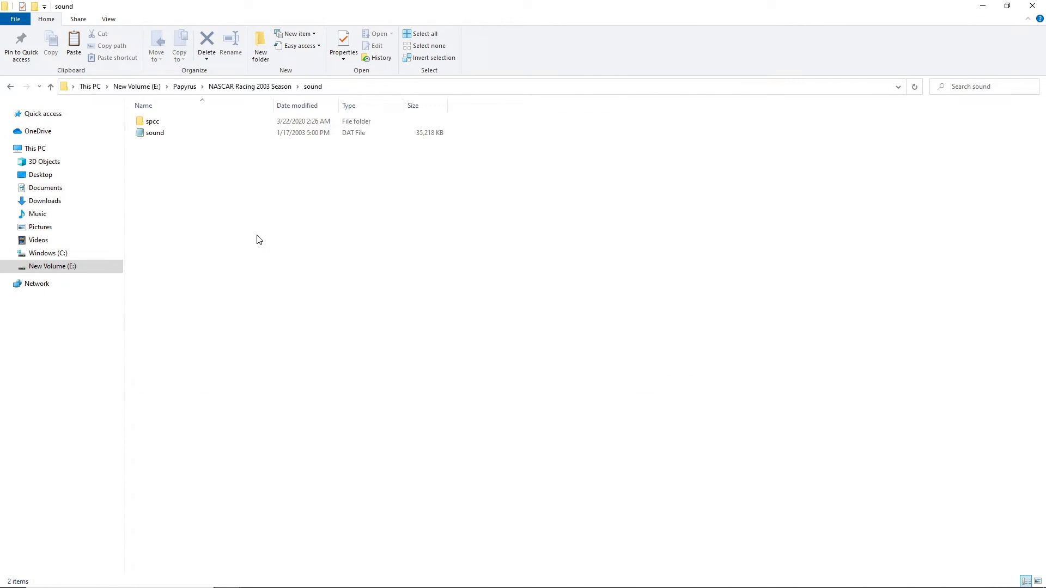
{"action": "right_click", "coordinate": [257, 235]}
{"action": "left_click", "coordinate": [308, 312]}
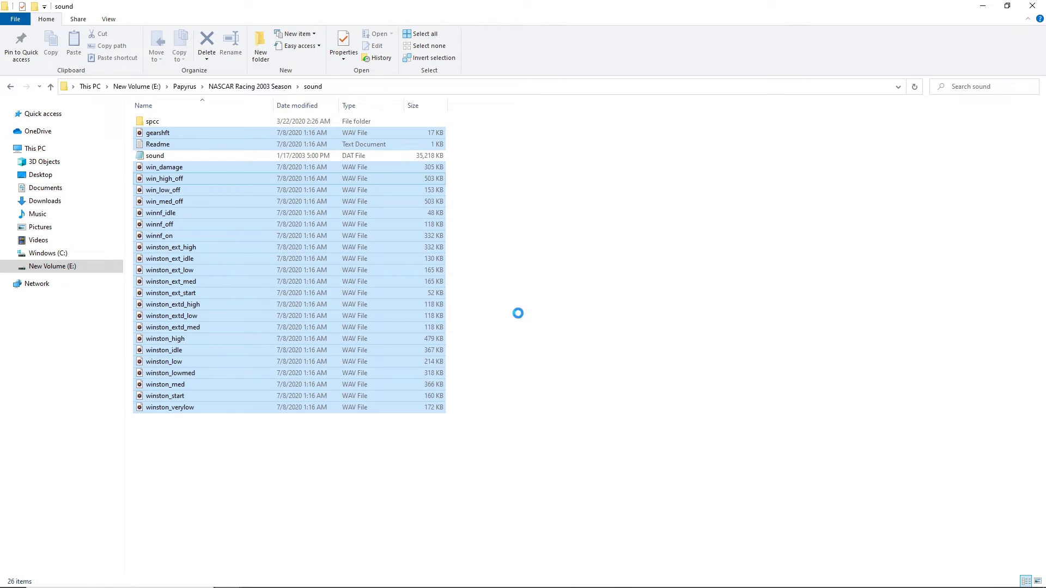
{"action": "left_click", "coordinate": [604, 305]}
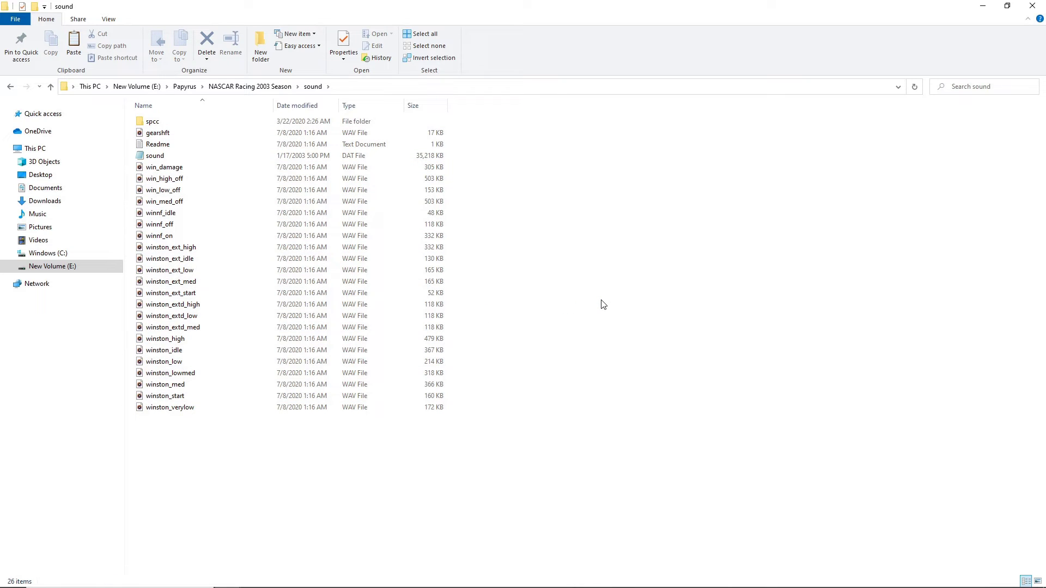